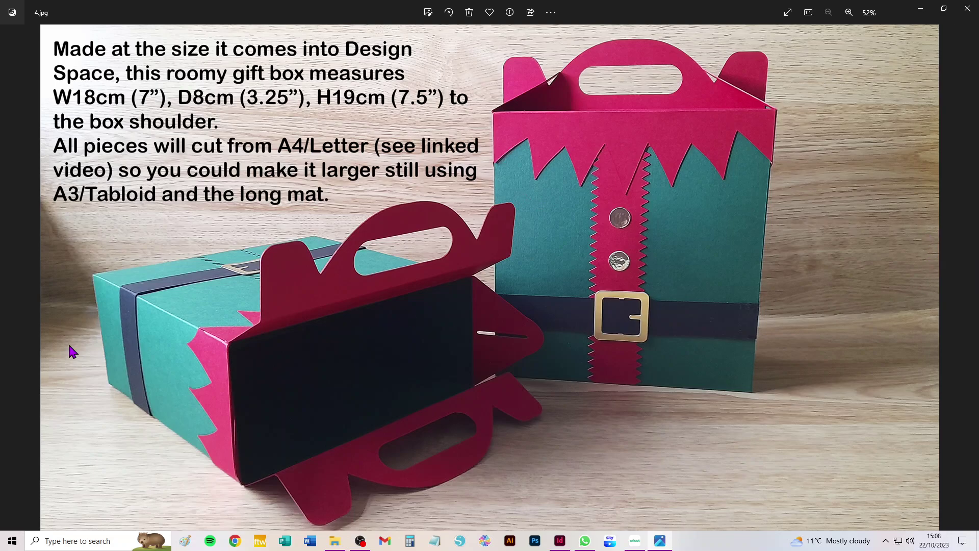
# Browse the elf box photos back to 1.jpg, then forward to 4.jpg showing W18cm, D8cm, H19cm.
pyautogui.click(8, 285)
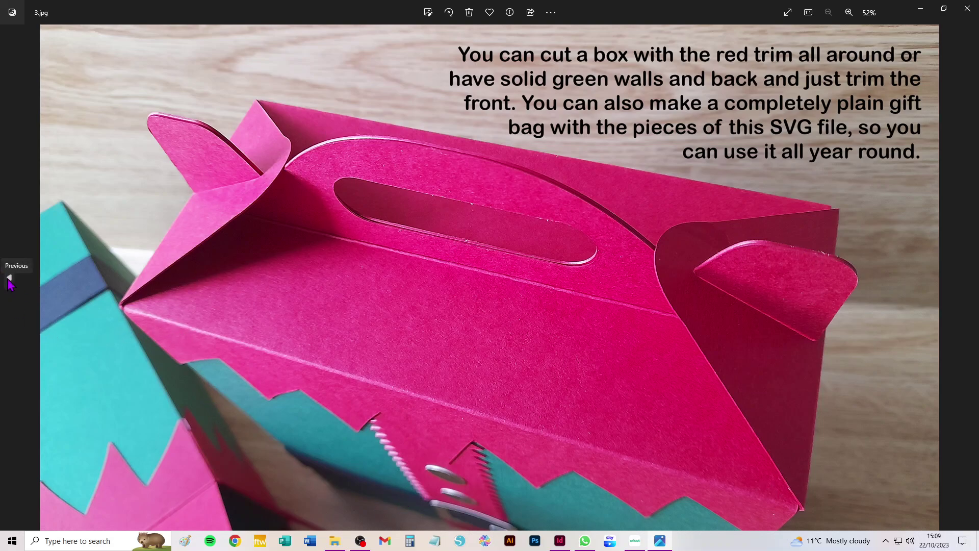
pyautogui.click(9, 279)
pyautogui.click(8, 279)
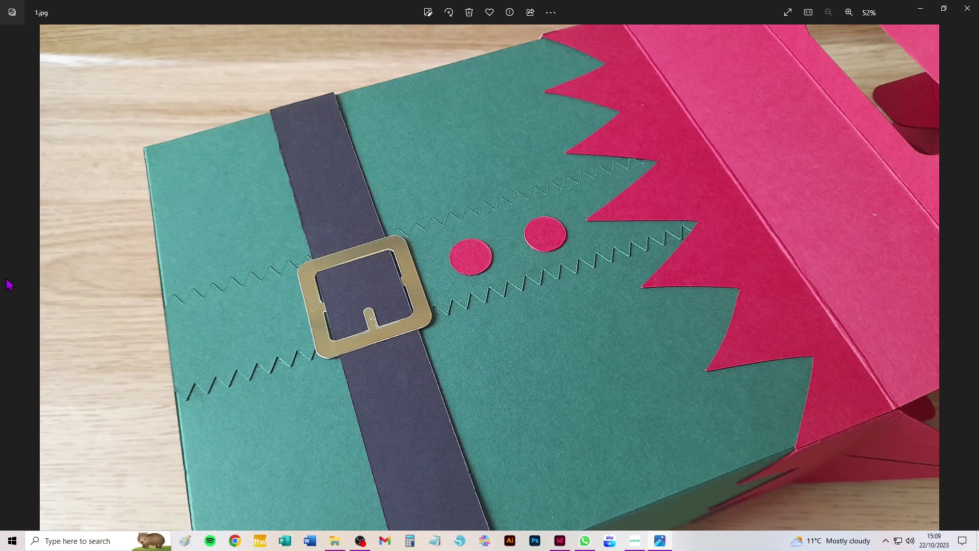
pyautogui.click(969, 279)
pyautogui.click(969, 280)
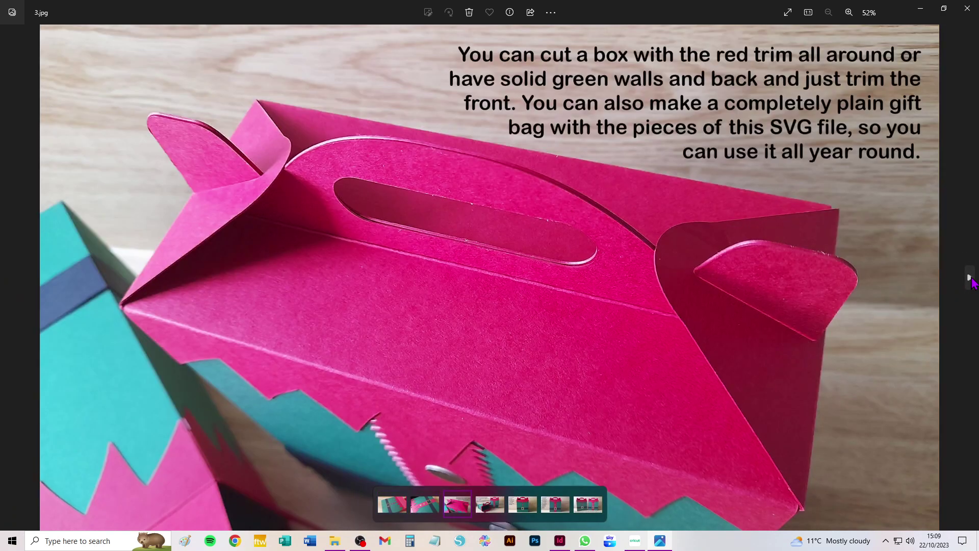
pyautogui.click(969, 280)
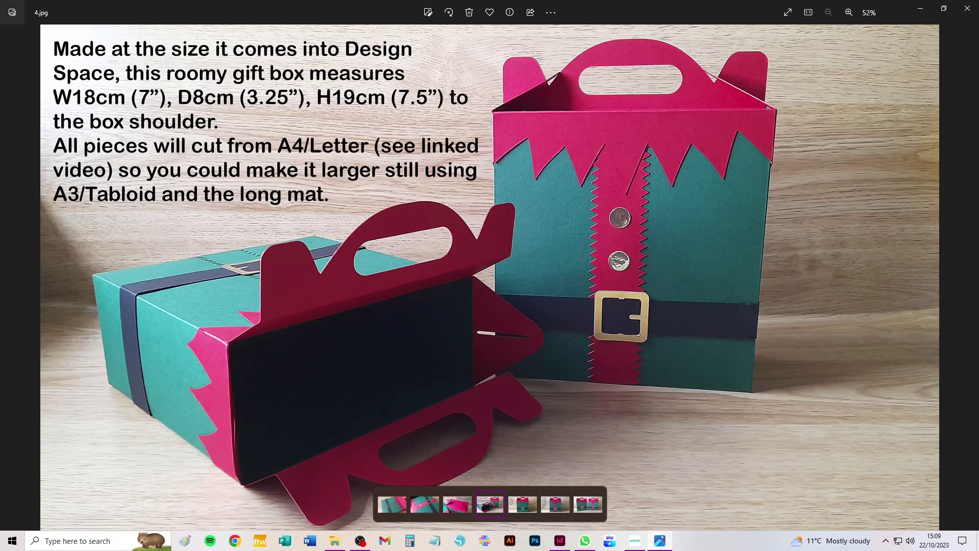
# Add the uploaded Elf_gable_top_box design from Recent Uploads to the blank canvas.
pyautogui.click(634, 542)
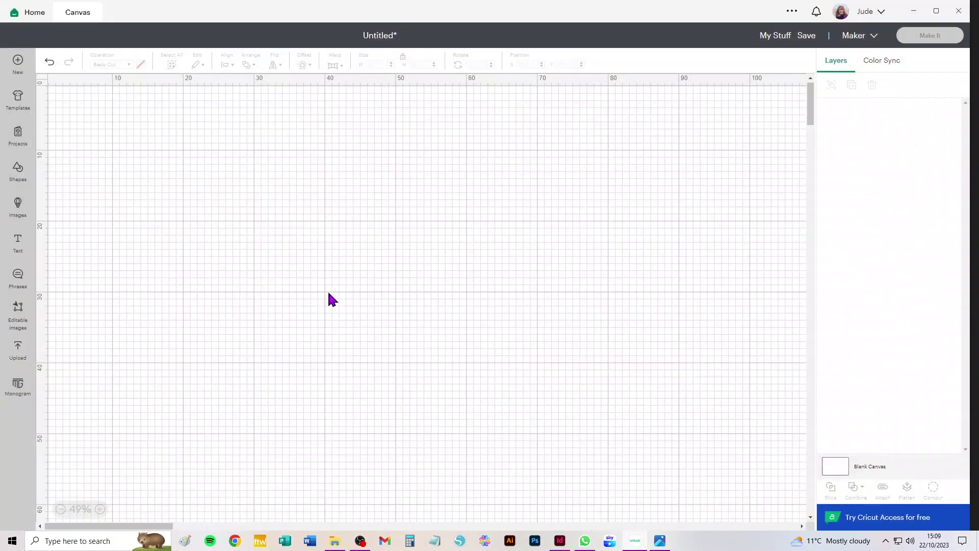
pyautogui.click(19, 349)
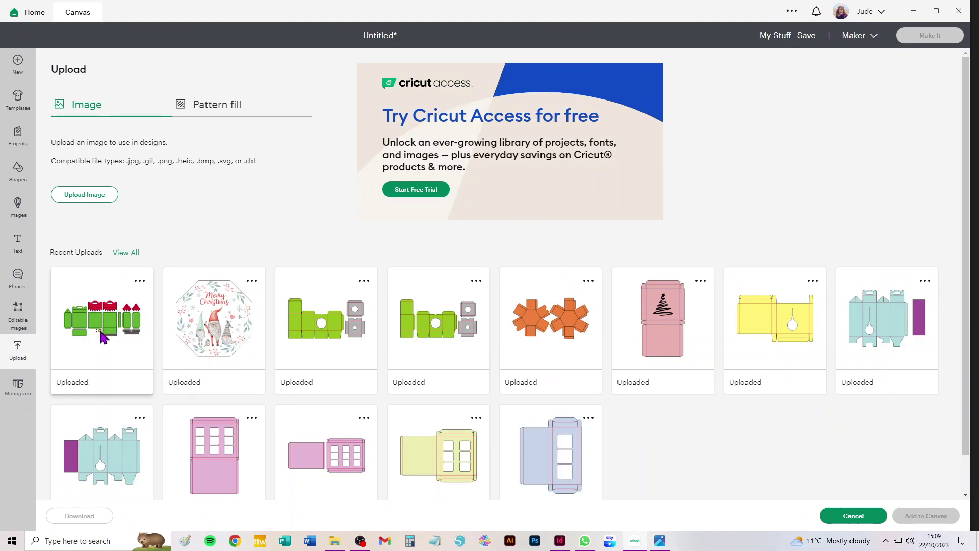
pyautogui.click(911, 516)
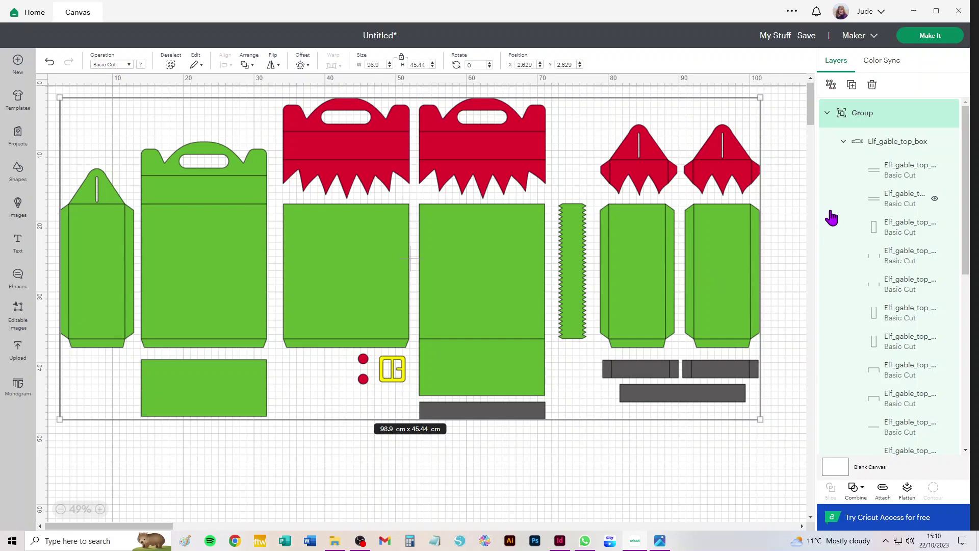
# Expand and collapse both Elf_gable_top_box groups to tell the score-line group from the coloured pieces.
pyautogui.click(786, 150)
pyautogui.click(843, 142)
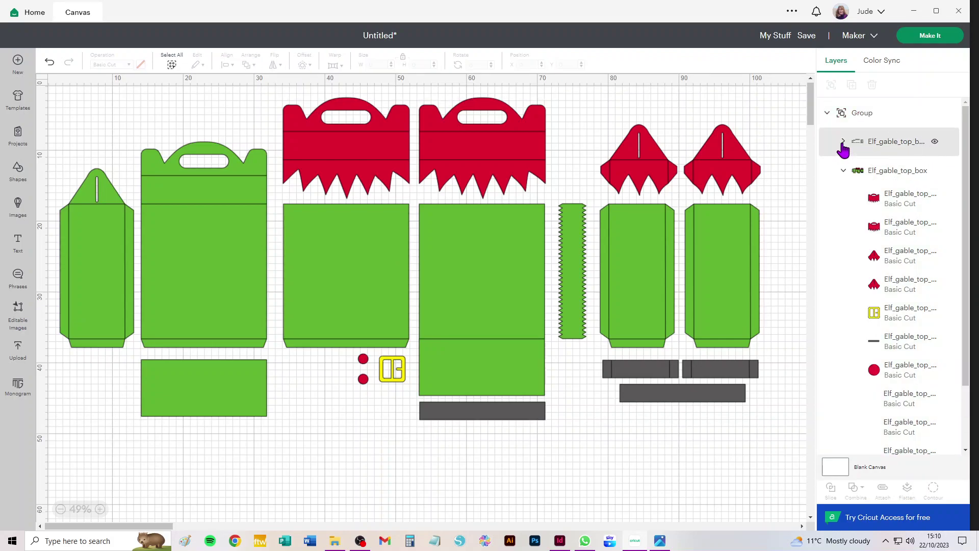
pyautogui.click(844, 172)
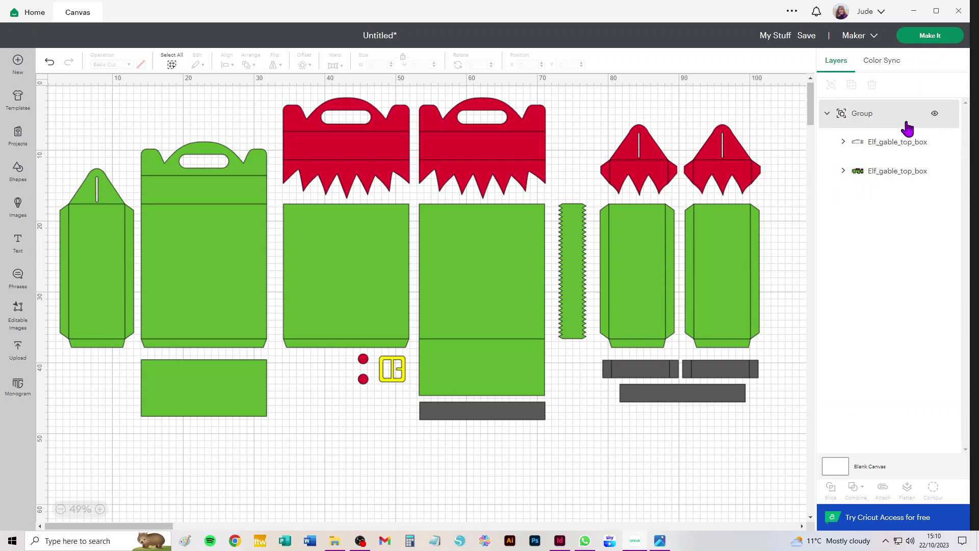
pyautogui.click(827, 115)
pyautogui.click(827, 115)
pyautogui.click(843, 142)
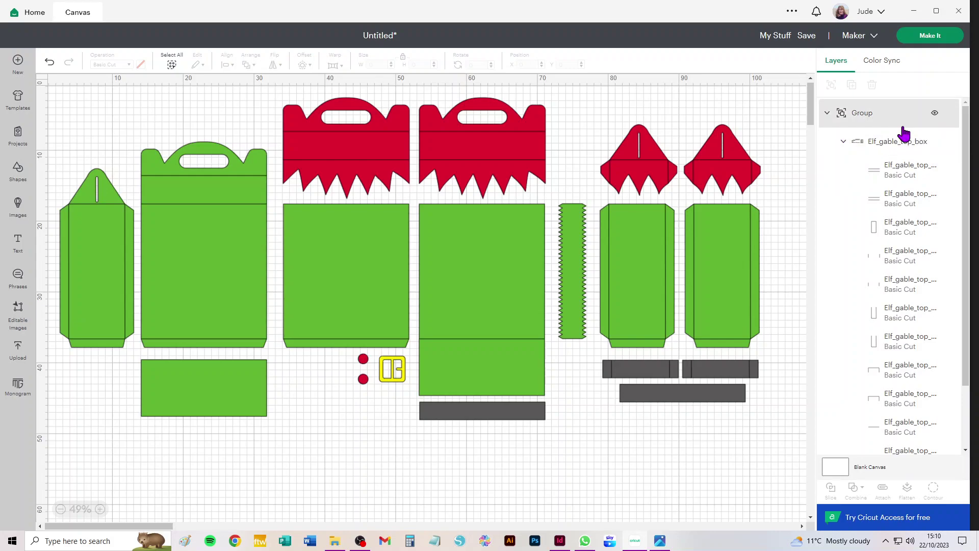
pyautogui.click(843, 142)
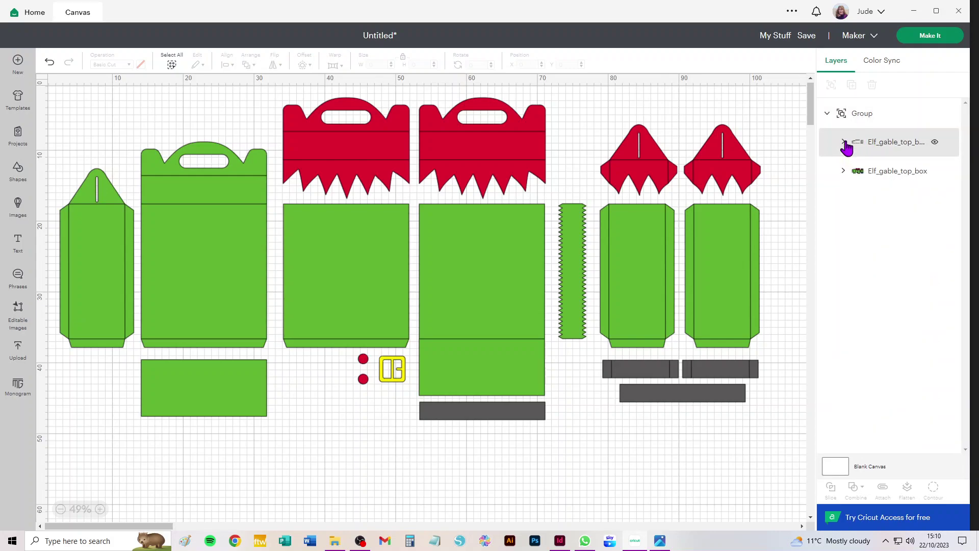
pyautogui.click(843, 171)
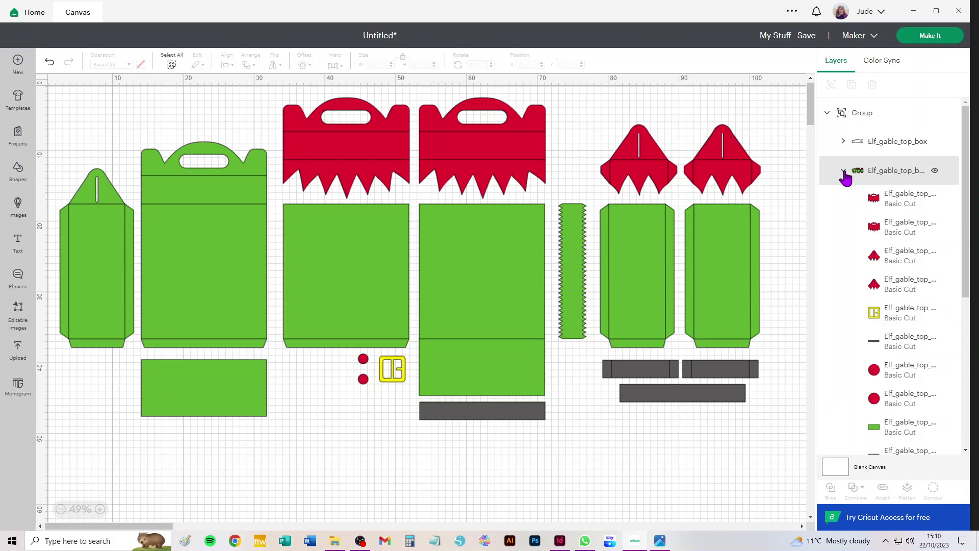
pyautogui.click(844, 173)
# Select the fold-line group and switch its operation from Basic Cut to Score.
pyautogui.click(891, 144)
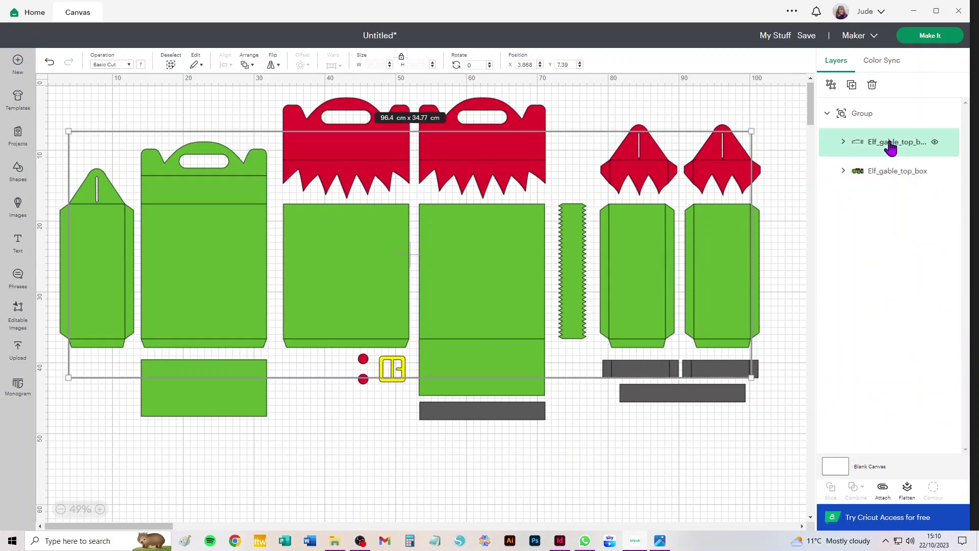
pyautogui.click(844, 142)
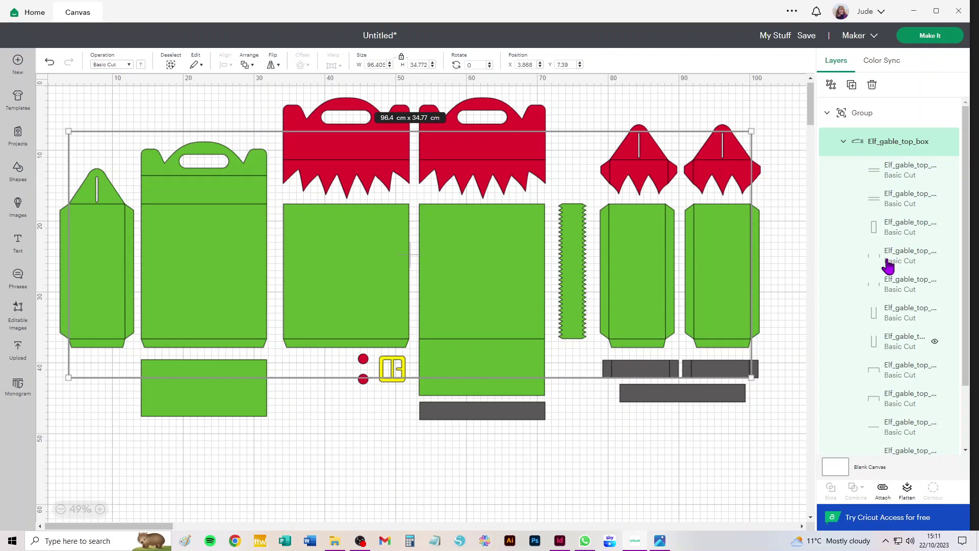
pyautogui.click(104, 65)
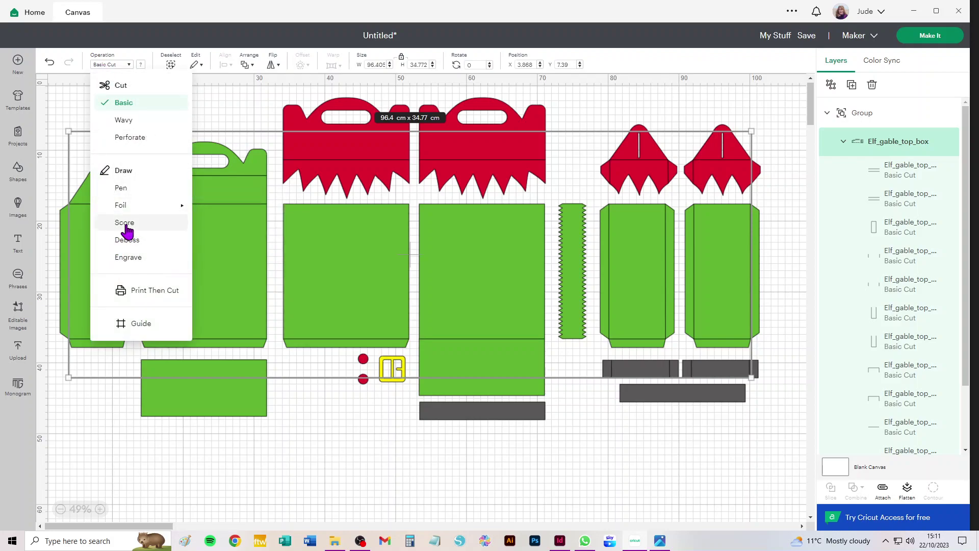
pyautogui.press('Escape')
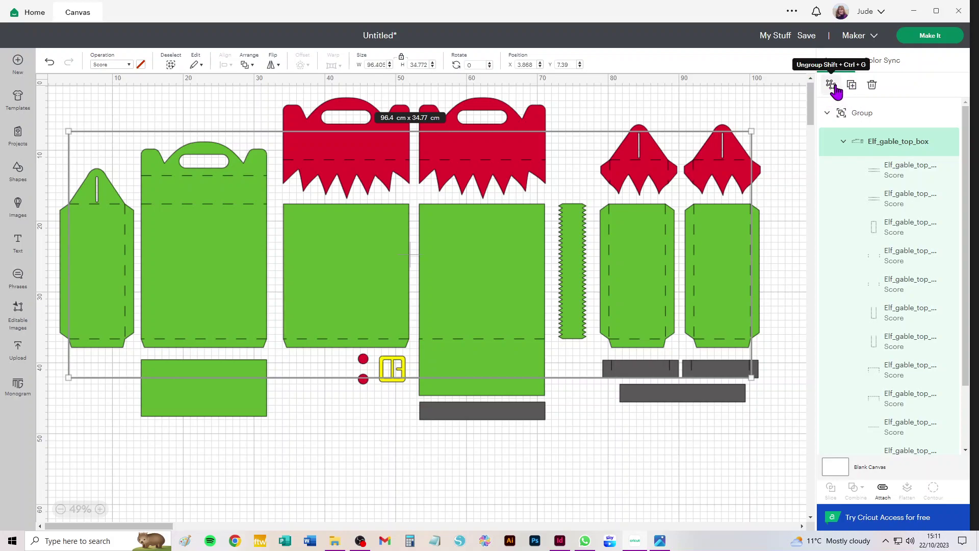
# Ungroup the score-line group and the coloured pieces group.
pyautogui.click(830, 86)
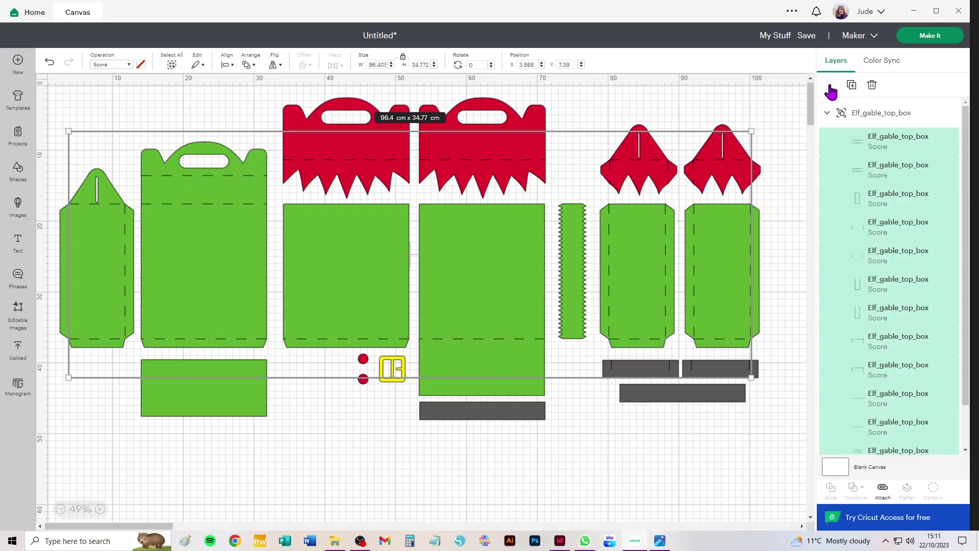
pyautogui.scroll(-1, 886, 266)
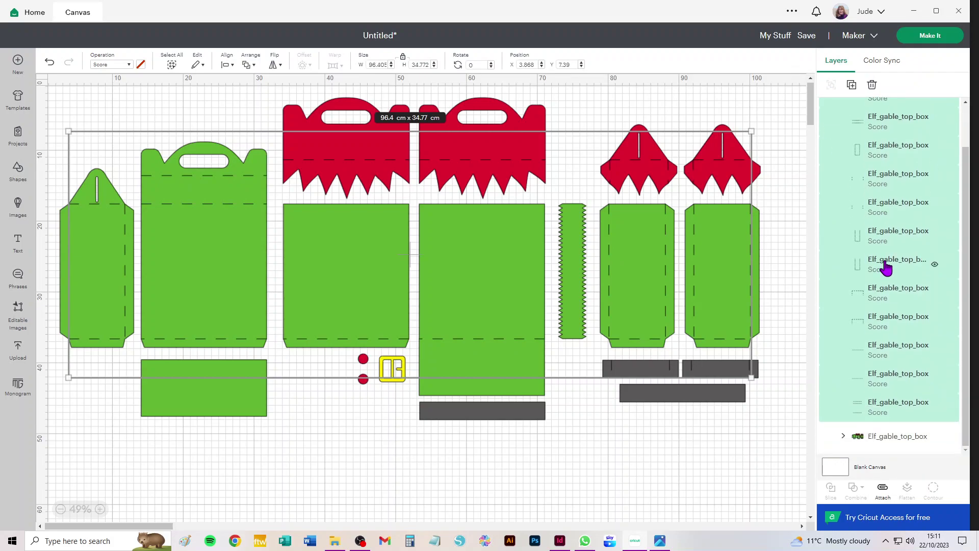
pyautogui.click(886, 443)
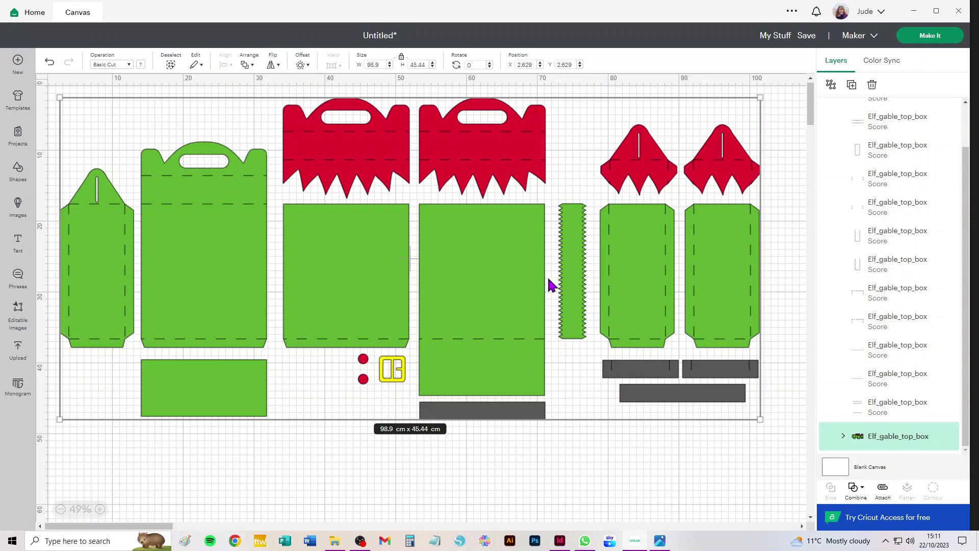
pyautogui.click(831, 87)
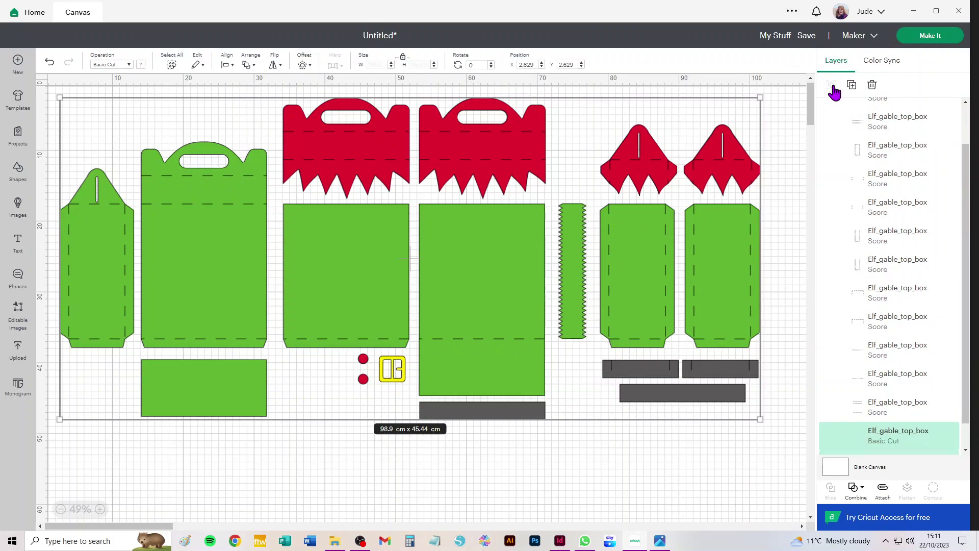
pyautogui.scroll(3, 895, 209)
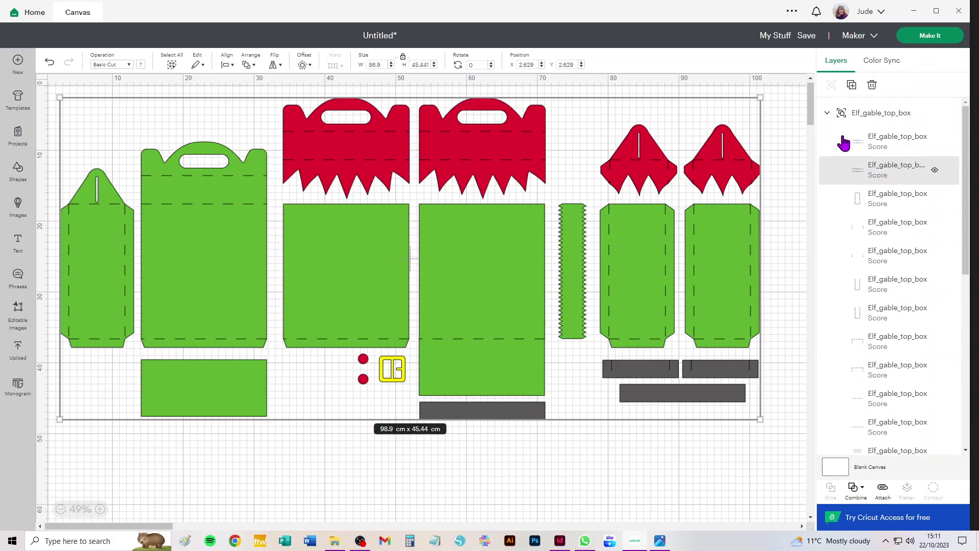
# Select all remaining pieces and ungroup them, then clear the selection.
pyautogui.click(865, 111)
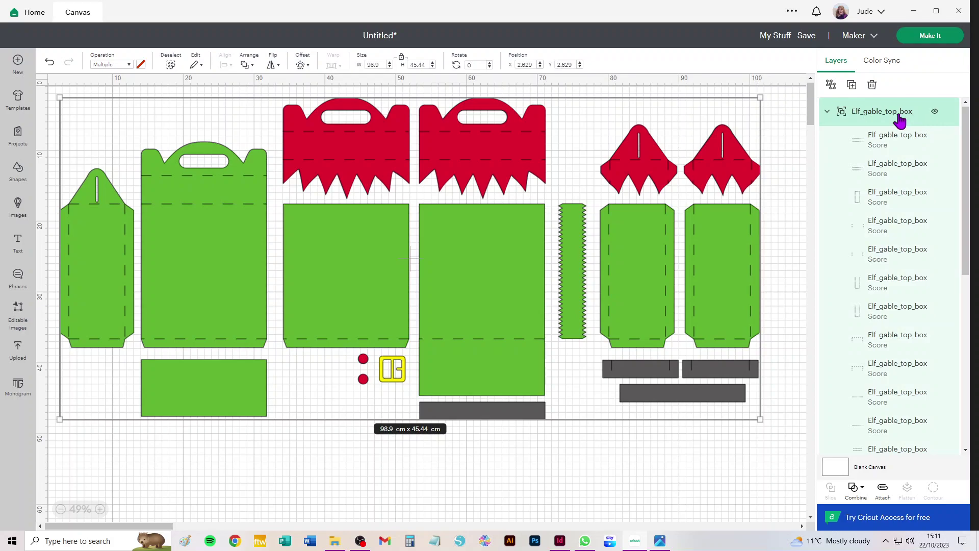
pyautogui.click(780, 110)
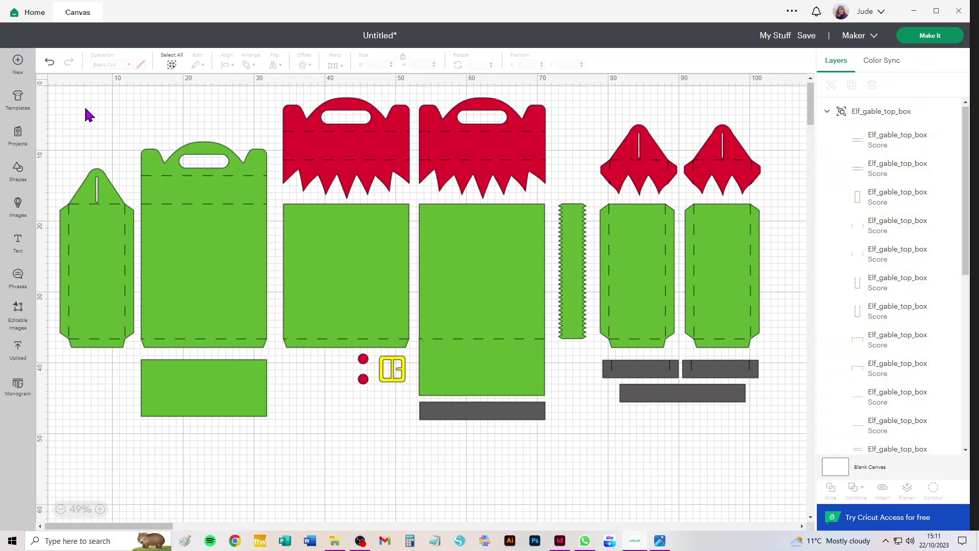
pyautogui.click(171, 65)
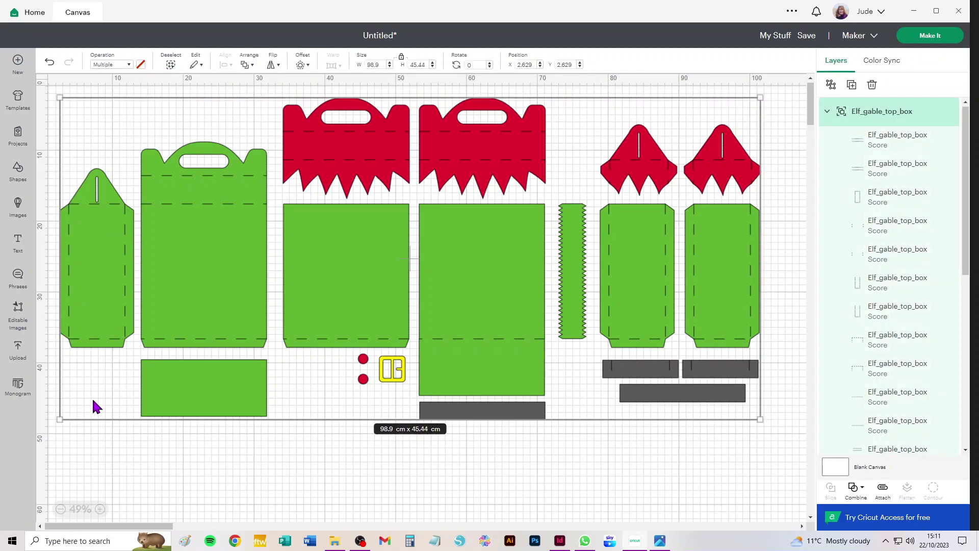
pyautogui.moveTo(63, 458); pyautogui.dragTo(777, 100)
pyautogui.click(830, 86)
pyautogui.click(788, 103)
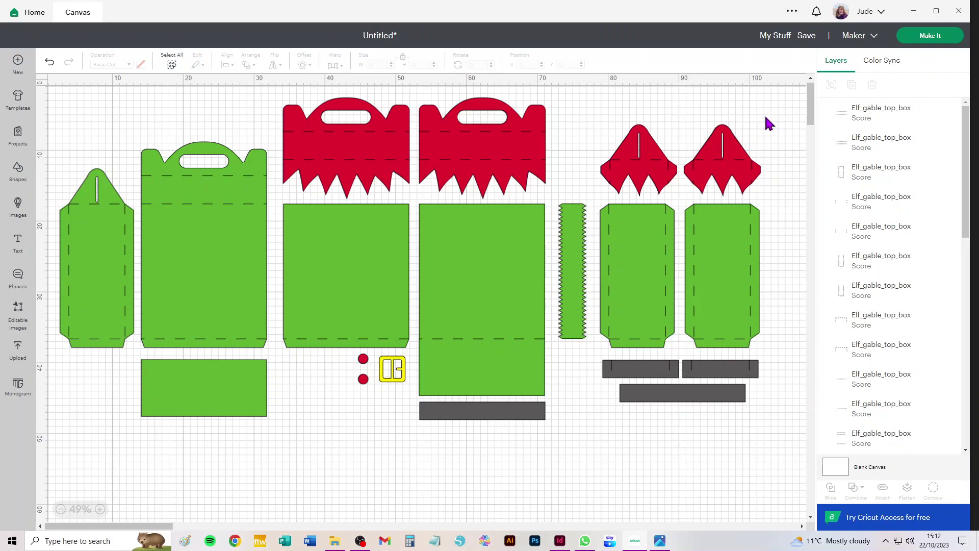
# Attach score lines to both red gable pieces and reposition them upward.
pyautogui.moveTo(762, 119); pyautogui.dragTo(683, 195)
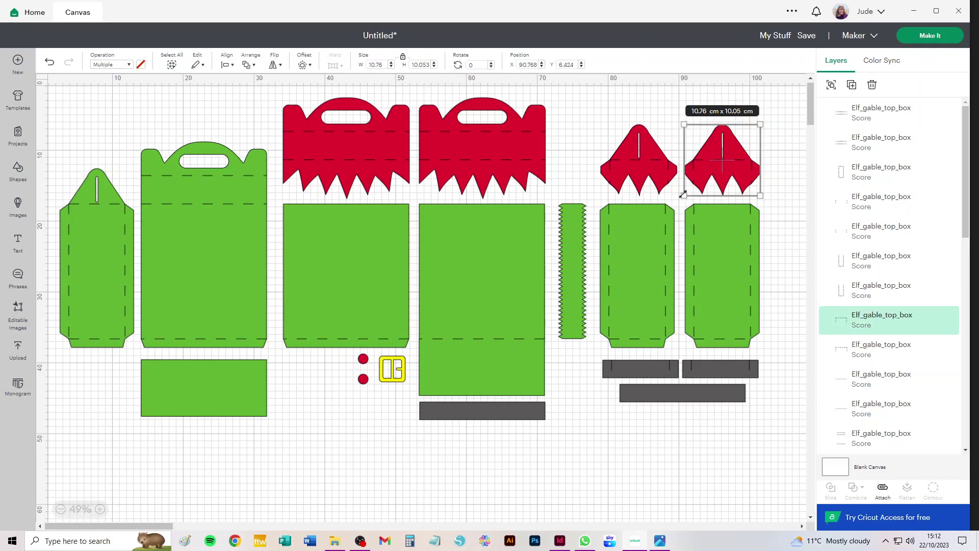
pyautogui.click(884, 490)
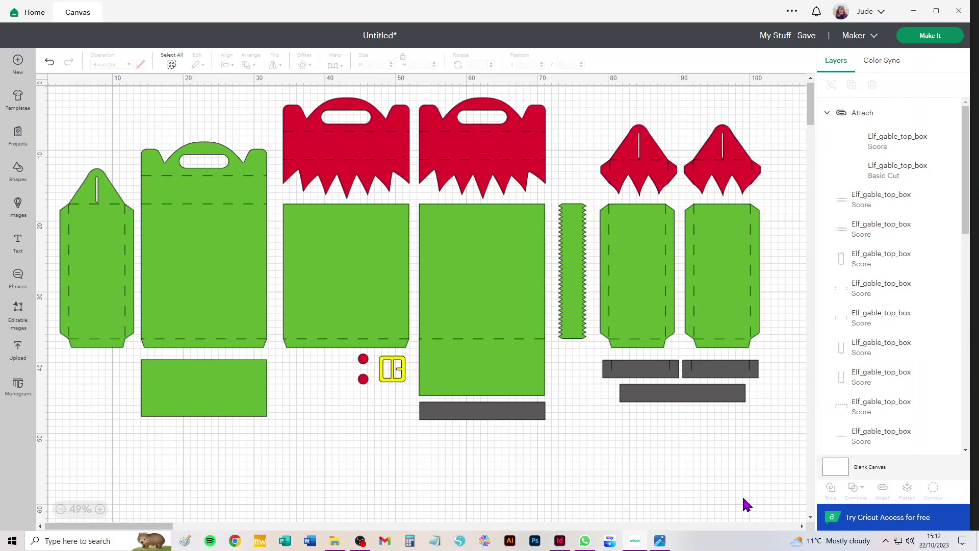
pyautogui.click(556, 167)
pyautogui.moveTo(743, 173); pyautogui.dragTo(762, 151)
pyautogui.moveTo(595, 108); pyautogui.dragTo(686, 197)
pyautogui.click(883, 489)
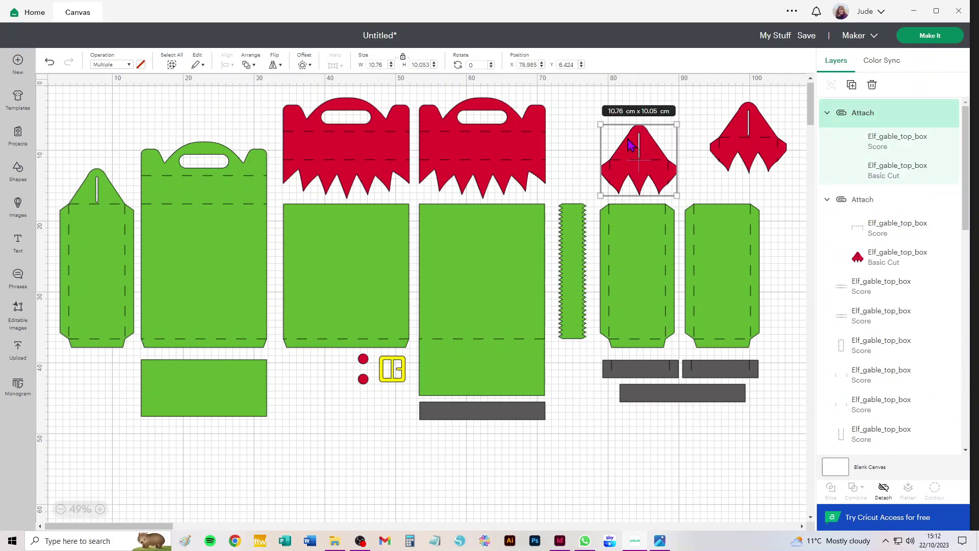
pyautogui.moveTo(654, 171); pyautogui.dragTo(661, 145)
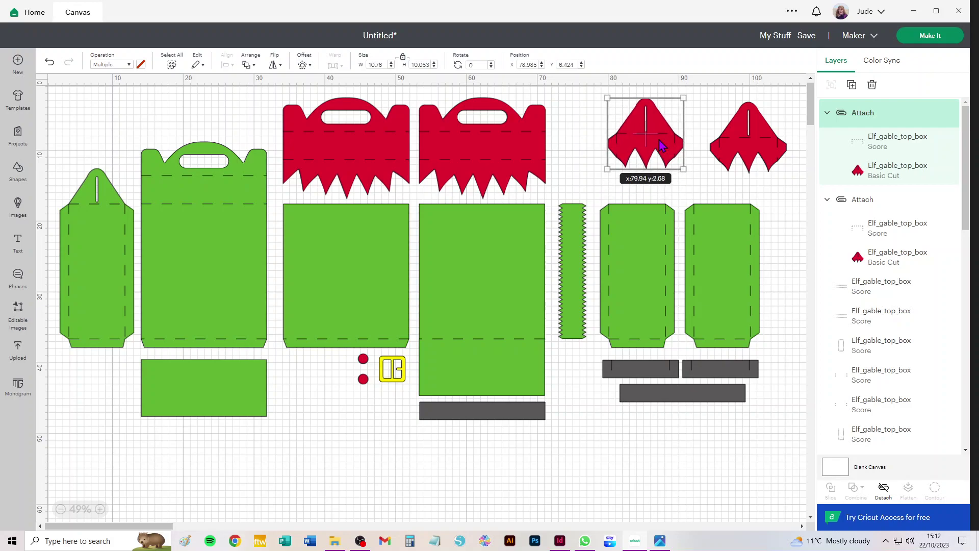
pyautogui.click(779, 205)
# Attach score lines to both green side panels and move them and the zigzag strip left.
pyautogui.moveTo(779, 206); pyautogui.dragTo(678, 357)
pyautogui.click(883, 489)
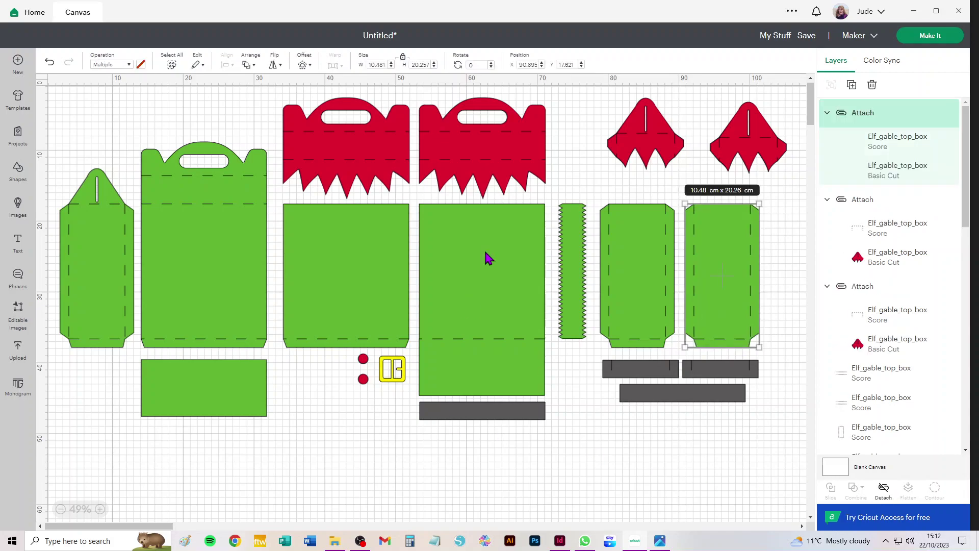
pyautogui.moveTo(606, 186); pyautogui.dragTo(675, 354)
pyautogui.click(882, 489)
pyautogui.moveTo(628, 275); pyautogui.dragTo(647, 265)
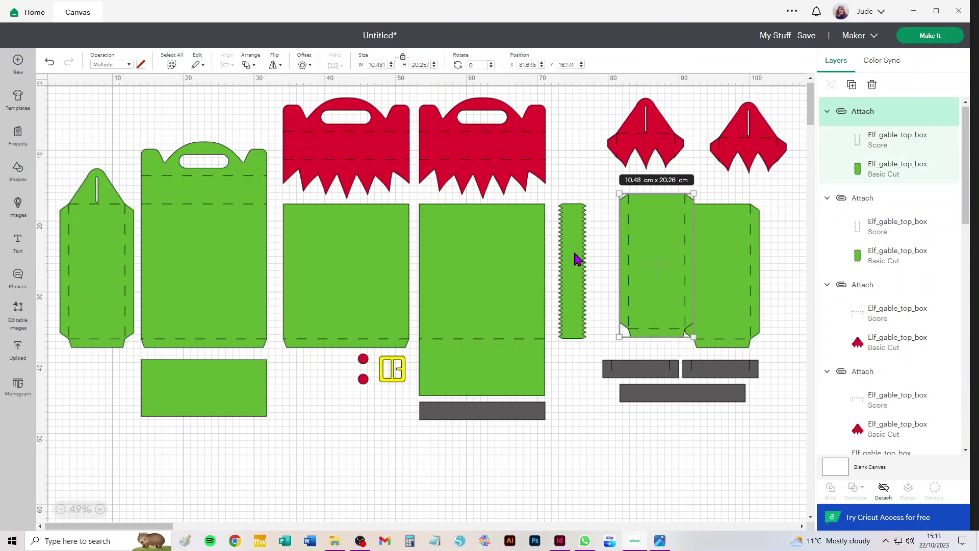
pyautogui.moveTo(575, 258); pyautogui.dragTo(454, 371)
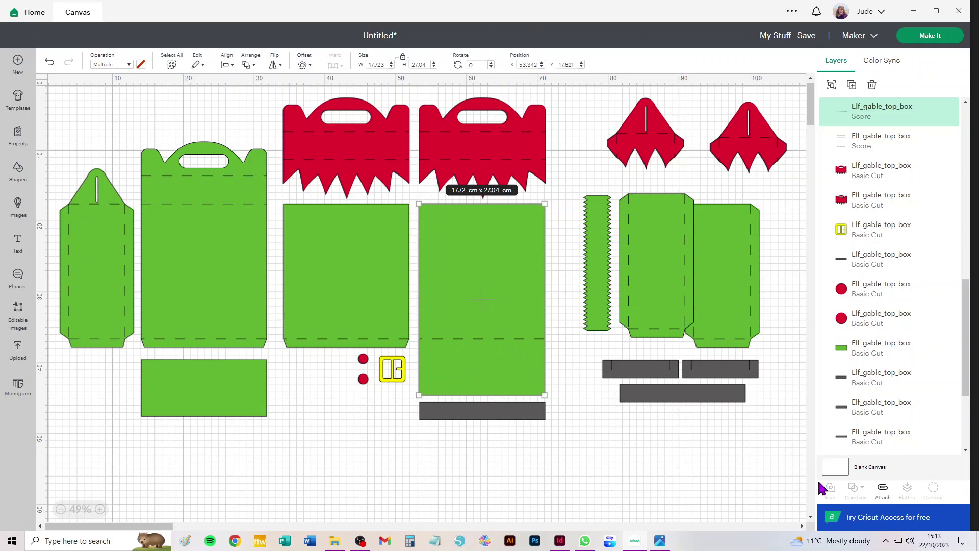
# Attach the tall green panel's scores, move it below the grey strips, and attach the square panel's score.
pyautogui.click(882, 489)
pyautogui.moveTo(508, 286); pyautogui.dragTo(716, 495)
pyautogui.moveTo(463, 216); pyautogui.dragTo(295, 349)
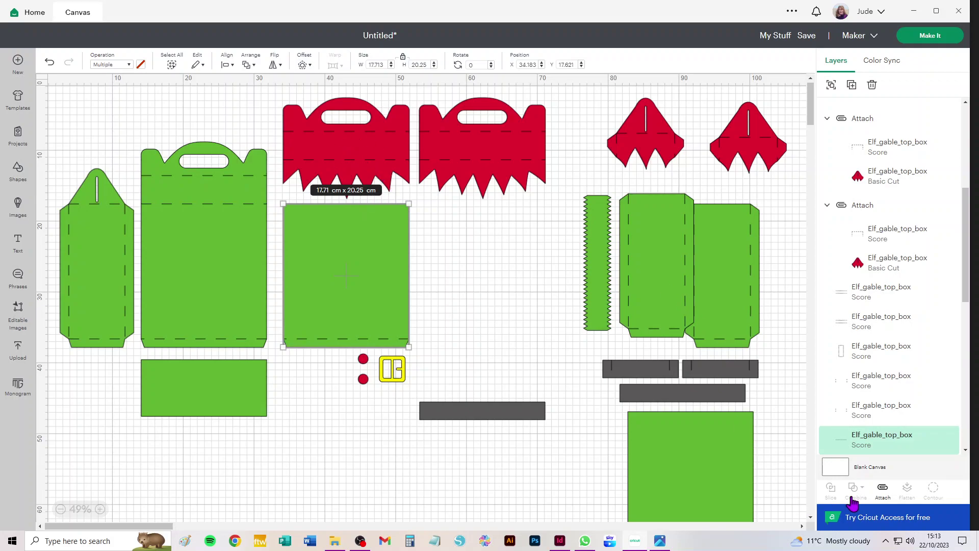
pyautogui.click(883, 490)
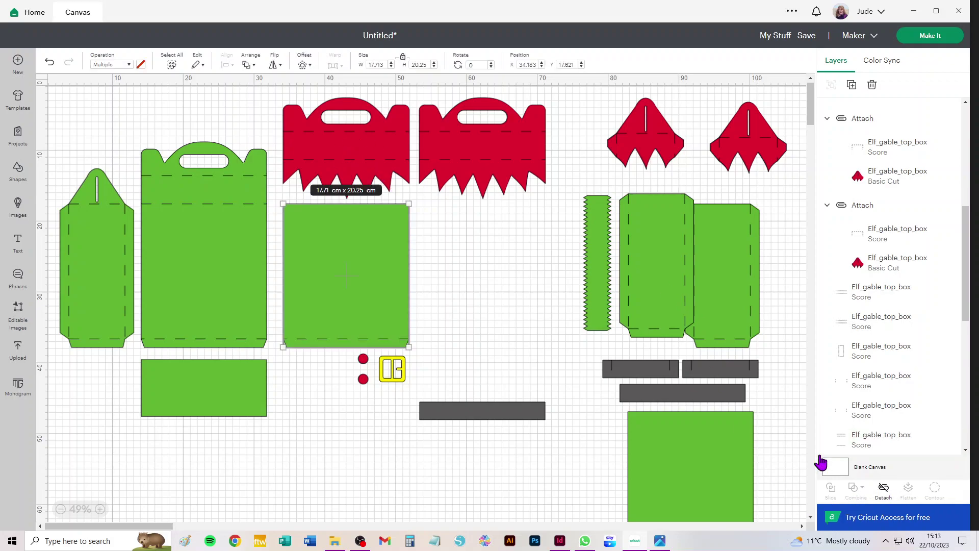
# Attach score lines to both red gable tops and move the square green panel under the red top.
pyautogui.moveTo(271, 90); pyautogui.dragTo(377, 159)
pyautogui.click(884, 488)
pyautogui.moveTo(575, 93); pyautogui.dragTo(415, 201)
pyautogui.click(883, 490)
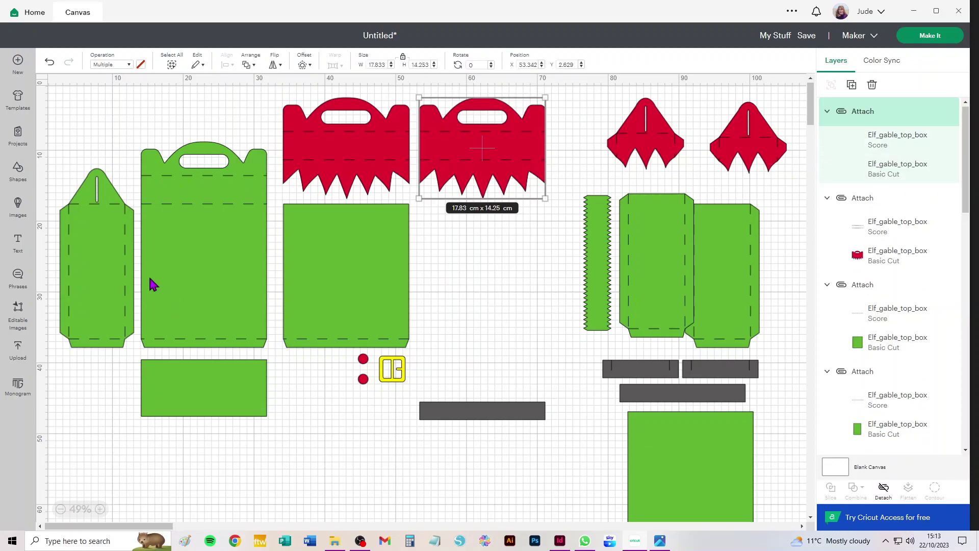
pyautogui.click(367, 264)
pyautogui.moveTo(367, 264); pyautogui.dragTo(479, 276)
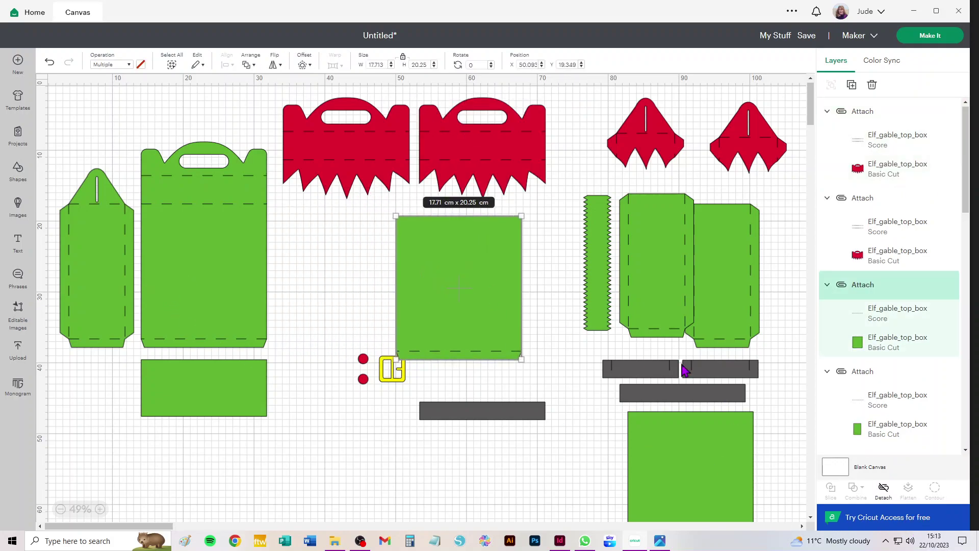
# Attach score lines to the left and right grey strips.
pyautogui.scroll(2, 656, 392)
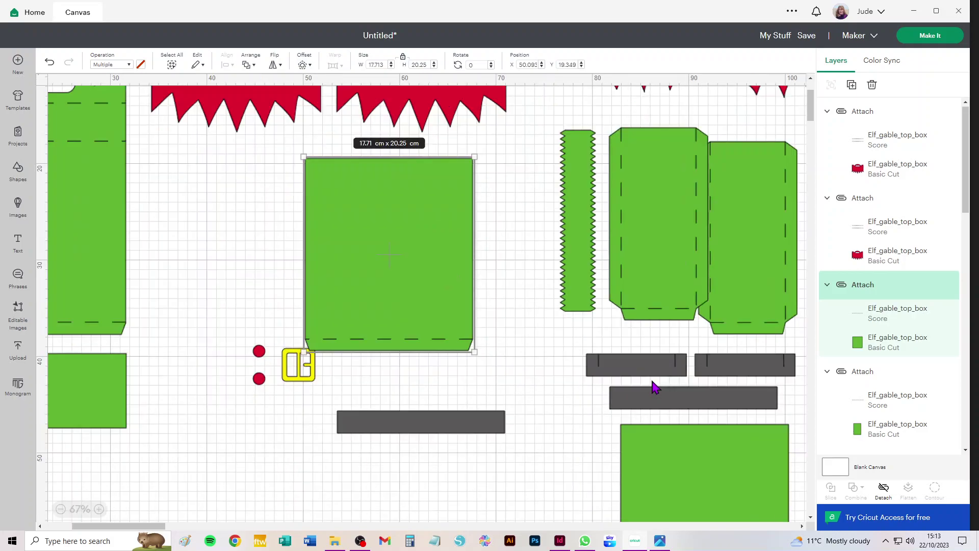
pyautogui.scroll(2, 651, 387)
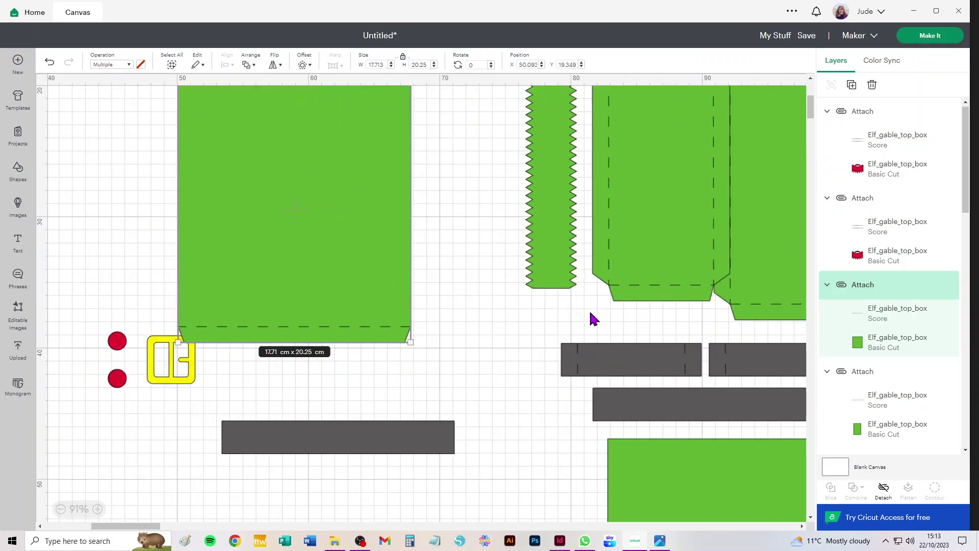
pyautogui.moveTo(571, 334); pyautogui.dragTo(457, 303)
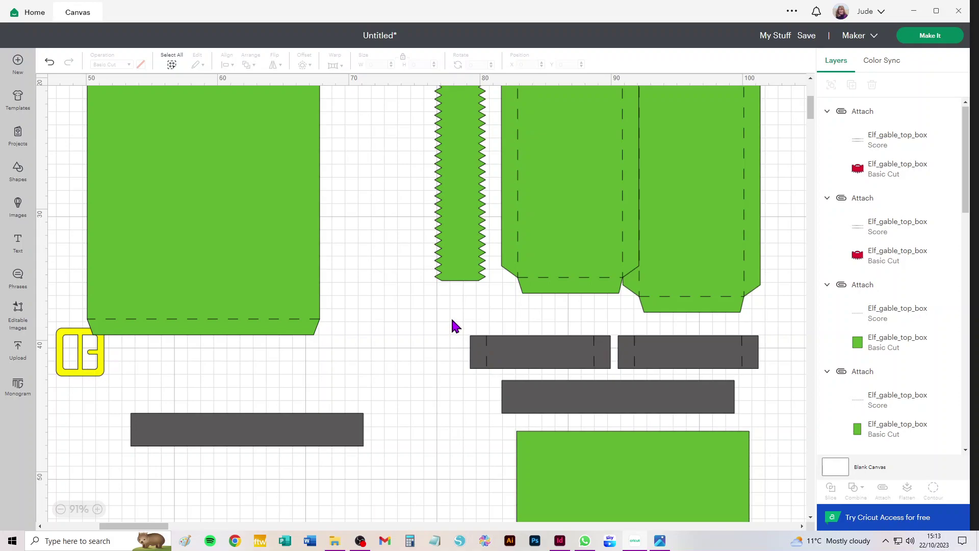
pyautogui.moveTo(451, 323); pyautogui.dragTo(613, 372)
pyautogui.click(882, 490)
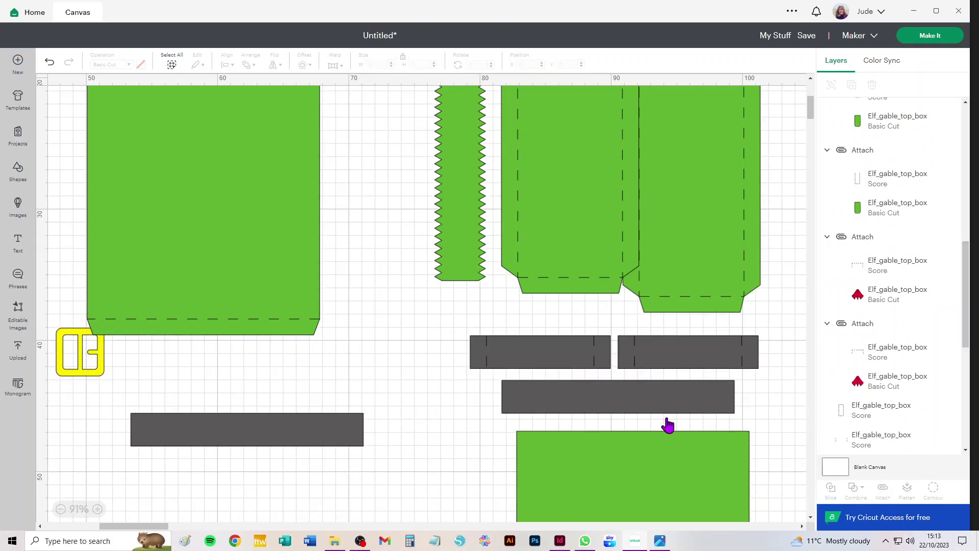
pyautogui.moveTo(776, 336); pyautogui.dragTo(612, 382)
pyautogui.click(882, 494)
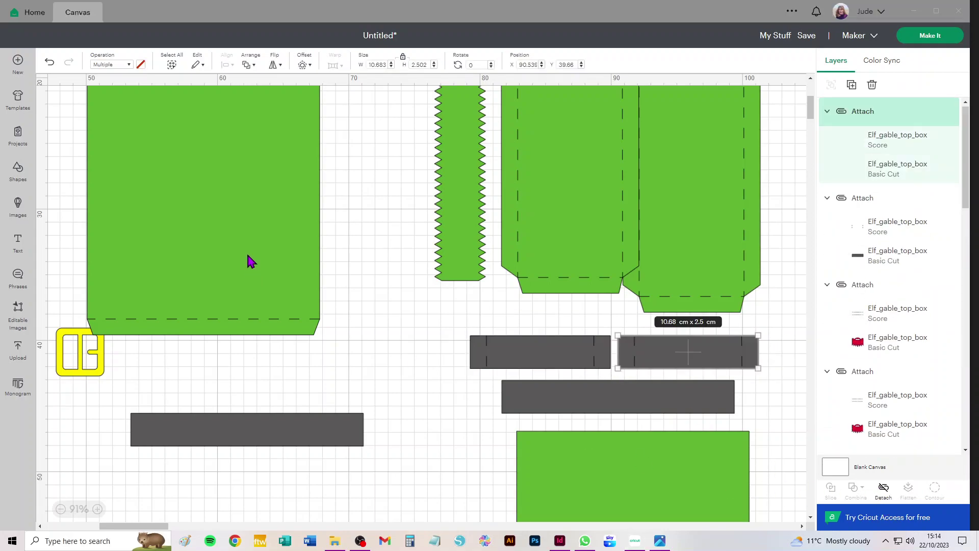
pyautogui.press('super')
pyautogui.click(572, 326)
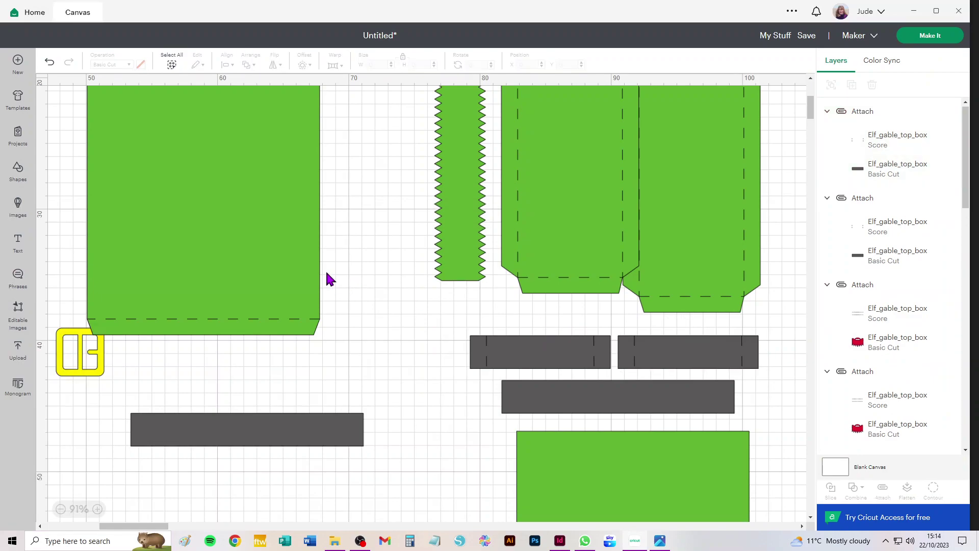
# Zoom out and drag the yellow buckle and red dots group to the top right.
pyautogui.scroll(-3, 328, 278)
pyautogui.scroll(-2, 327, 273)
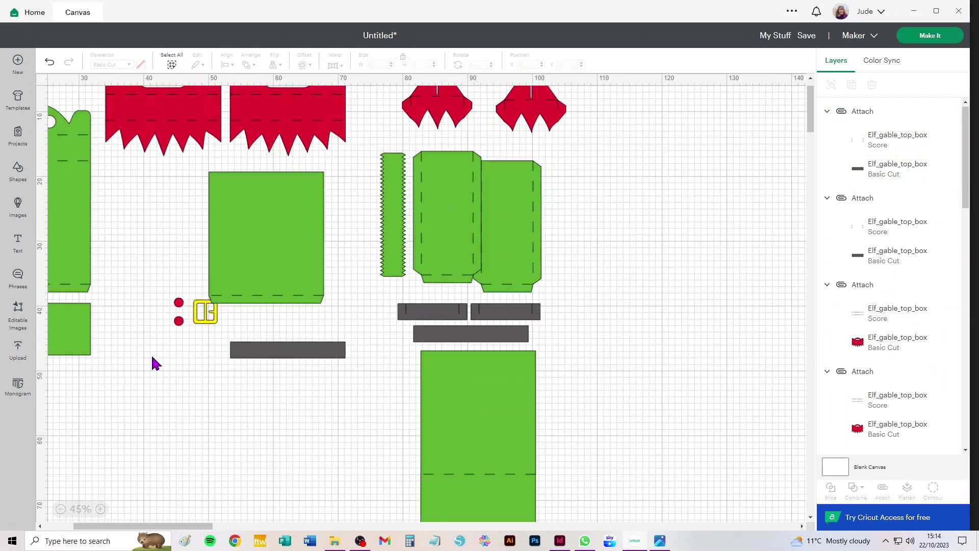
pyautogui.moveTo(143, 304); pyautogui.dragTo(453, 367)
pyautogui.click(351, 344)
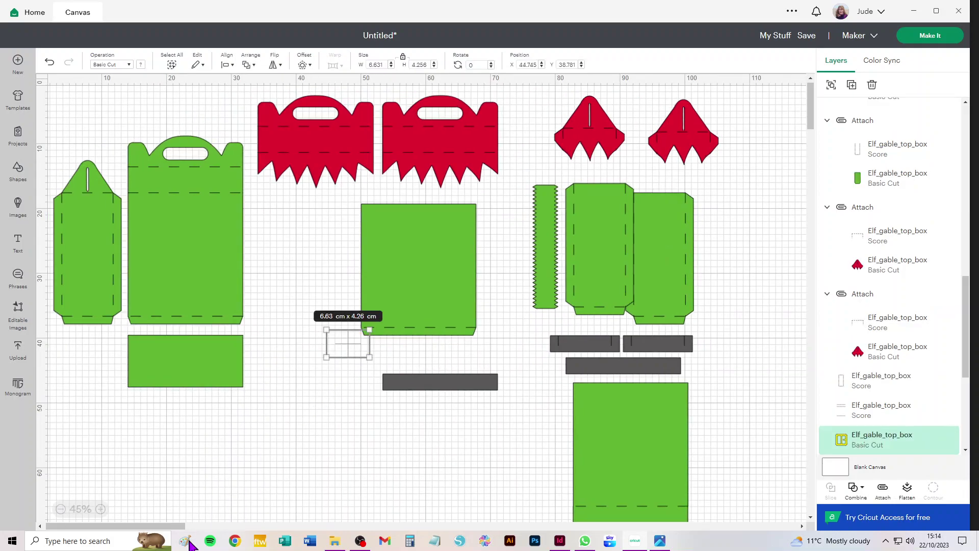
pyautogui.moveTo(352, 344); pyautogui.dragTo(109, 258)
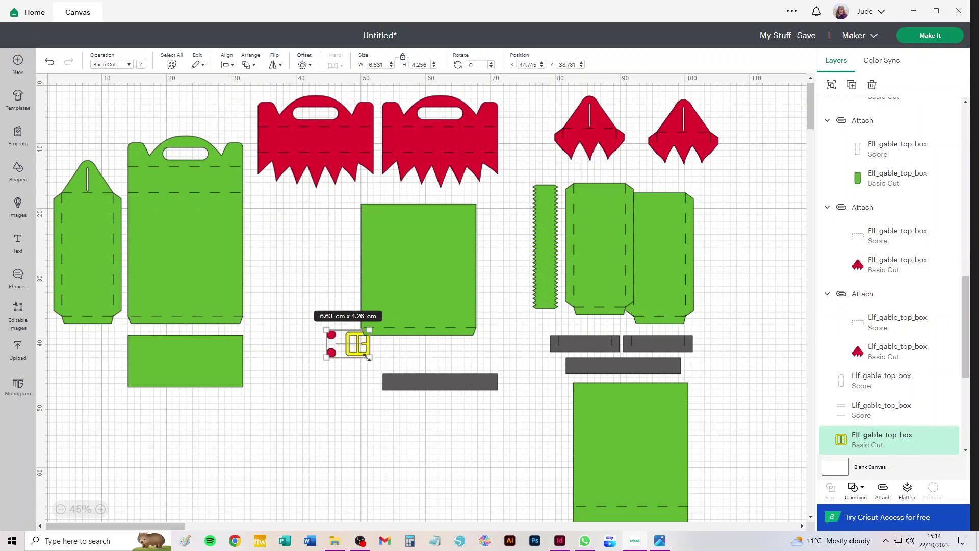
pyautogui.click(315, 336)
pyautogui.moveTo(321, 324); pyautogui.dragTo(769, 144)
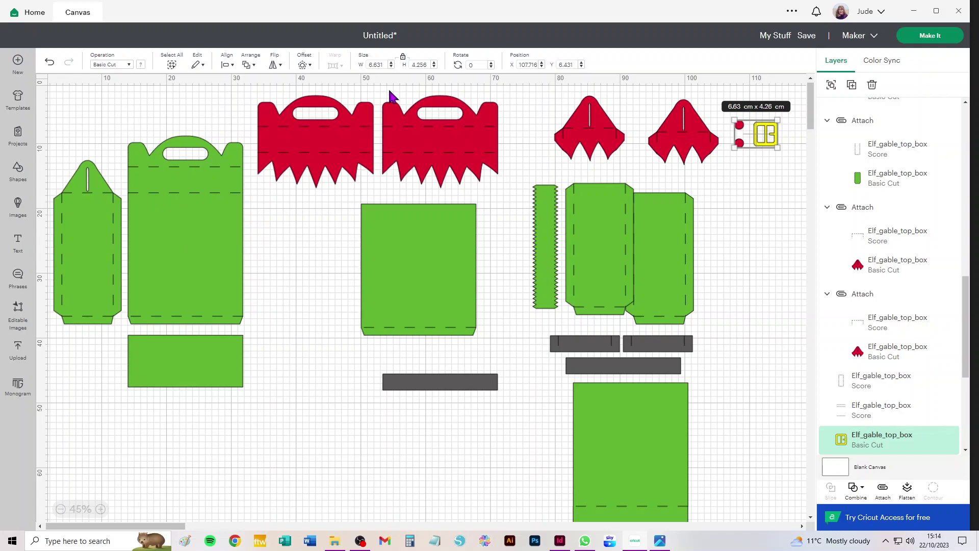
# Undo the last change and select the handled green panel with its scores and the left side piece.
pyautogui.click(192, 251)
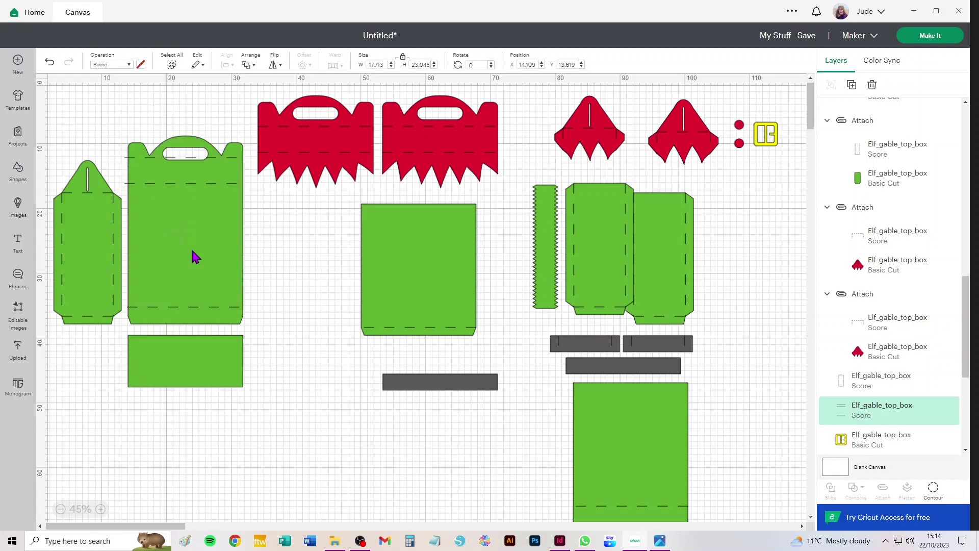
pyautogui.click(157, 143)
pyautogui.hotkey('ctrl', 'z')
pyautogui.moveTo(152, 126); pyautogui.dragTo(224, 255)
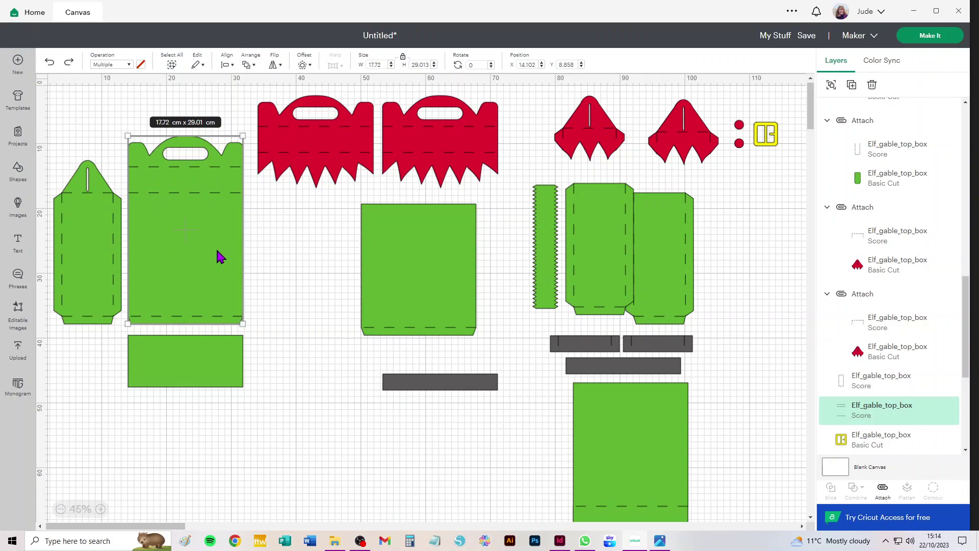
pyautogui.moveTo(60, 134); pyautogui.dragTo(109, 294)
pyautogui.click(254, 271)
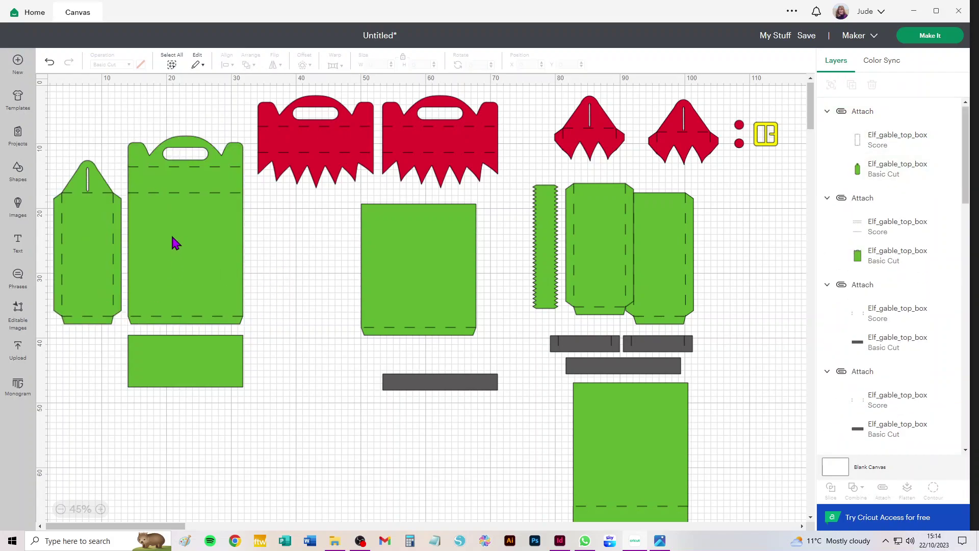
# Shift the right green side panel right and cap it with a red gable top, rearranging the other panels.
pyautogui.moveTo(459, 247); pyautogui.dragTo(356, 197)
pyautogui.moveTo(159, 285)
pyautogui.mouseDown()
pyautogui.moveTo(218, 235)
pyautogui.moveTo(292, 236)
pyautogui.moveTo(166, 282)
pyautogui.moveTo(163, 272)
pyautogui.mouseUp()
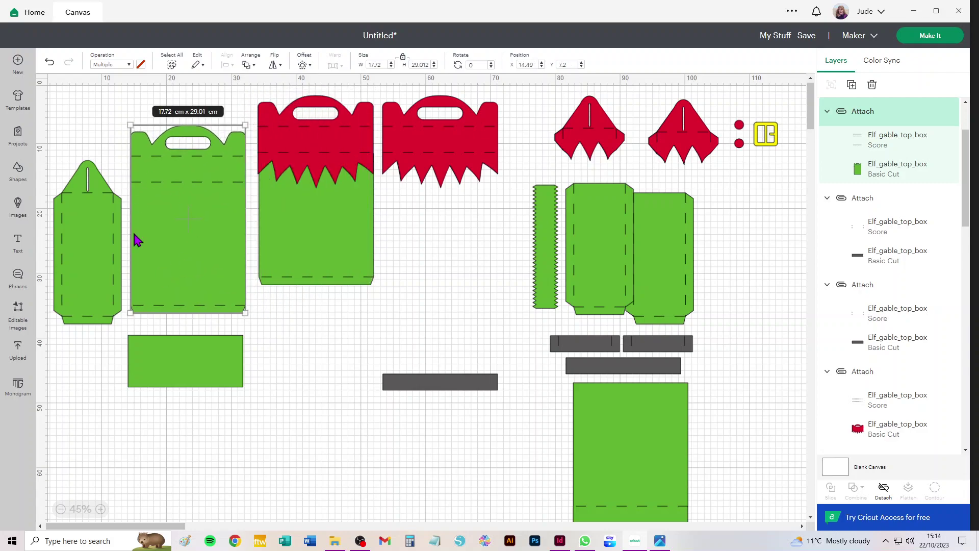
pyautogui.moveTo(339, 214); pyautogui.dragTo(434, 263)
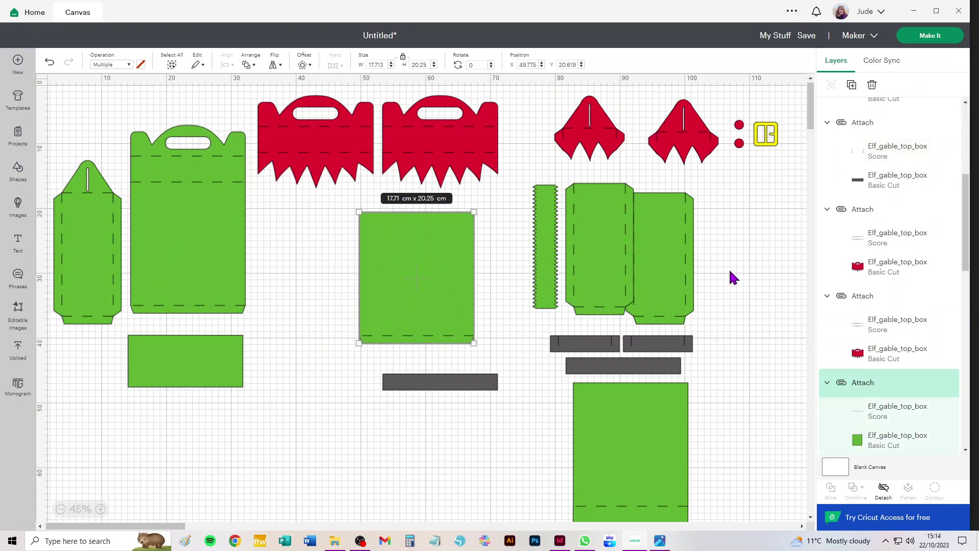
pyautogui.moveTo(660, 252); pyautogui.dragTo(706, 248)
pyautogui.moveTo(677, 136); pyautogui.dragTo(694, 173)
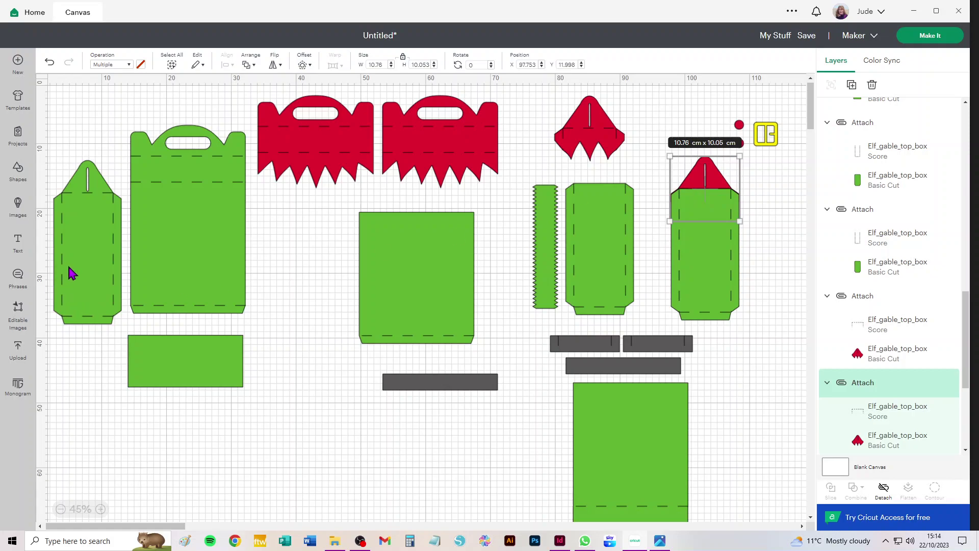
pyautogui.moveTo(70, 274); pyautogui.dragTo(89, 269)
pyautogui.moveTo(198, 358); pyautogui.dragTo(153, 351)
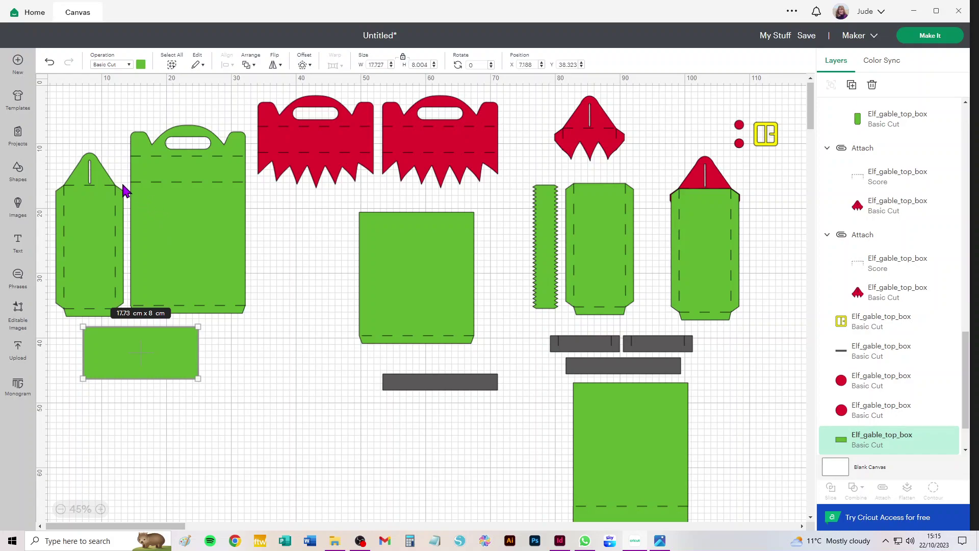
# Delete the three green pieces on the left: side panel, handled panel and rectangle.
pyautogui.moveTo(68, 114); pyautogui.dragTo(202, 405)
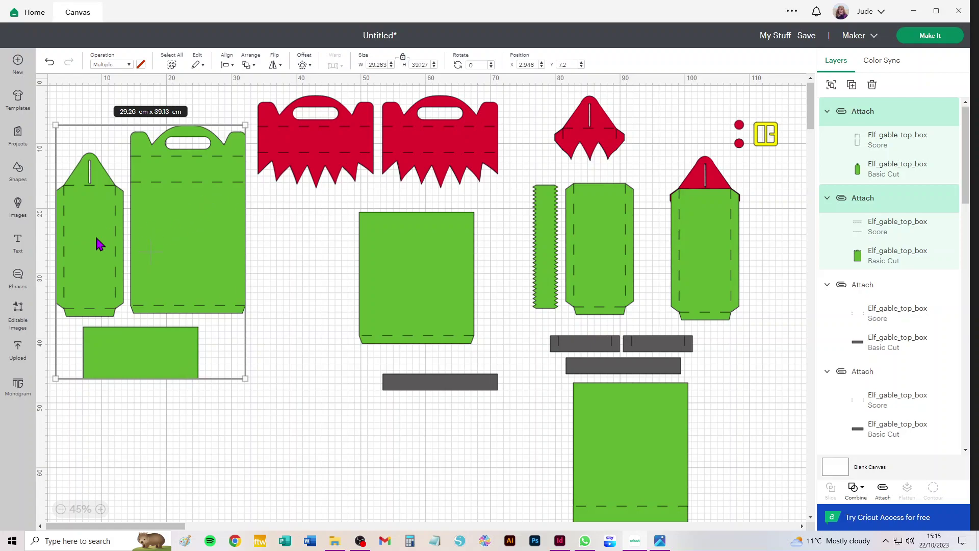
pyautogui.click(291, 363)
pyautogui.moveTo(70, 96); pyautogui.dragTo(214, 405)
pyautogui.press('Delete')
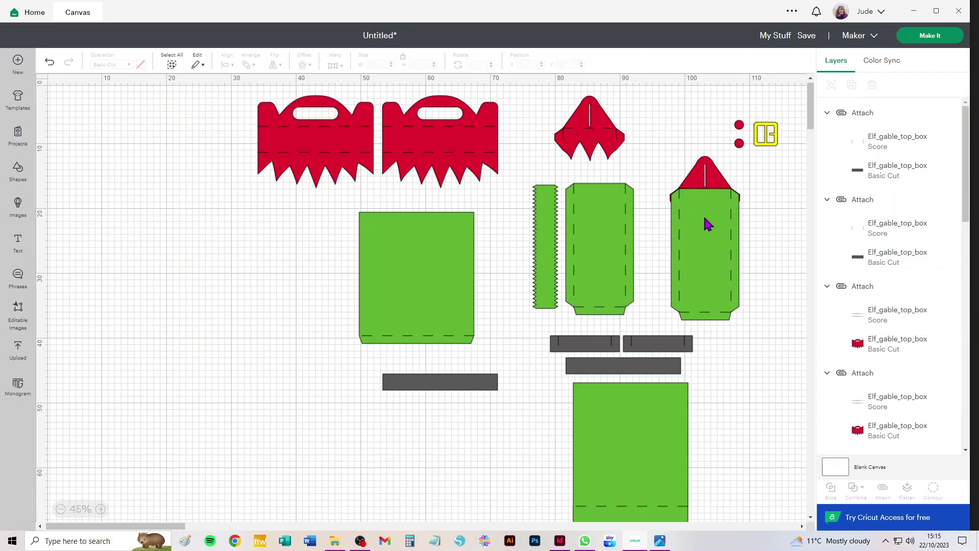
# Pair the two red gable tops, set green panels beneath the first, and lay the zigzag strip on the large one.
pyautogui.moveTo(710, 228); pyautogui.dragTo(745, 273)
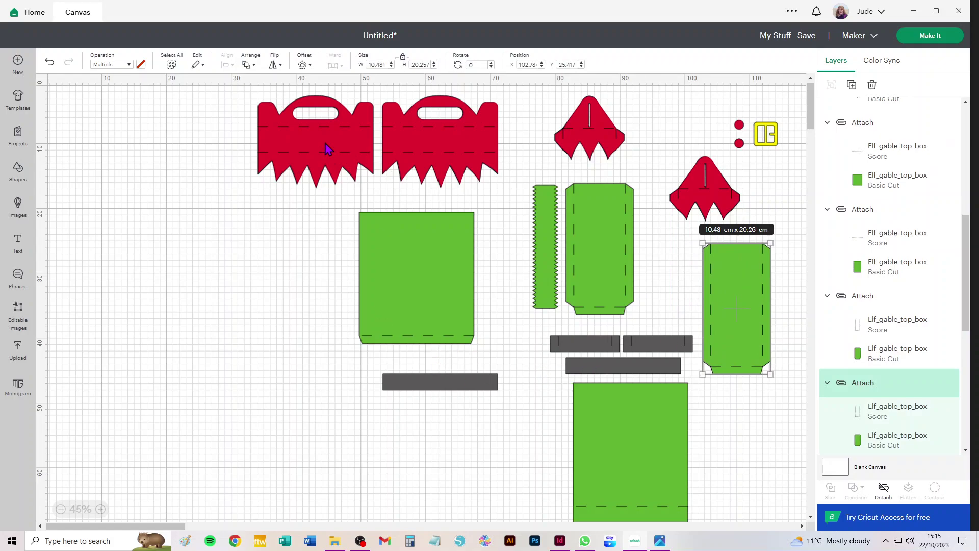
pyautogui.moveTo(326, 148); pyautogui.dragTo(236, 144)
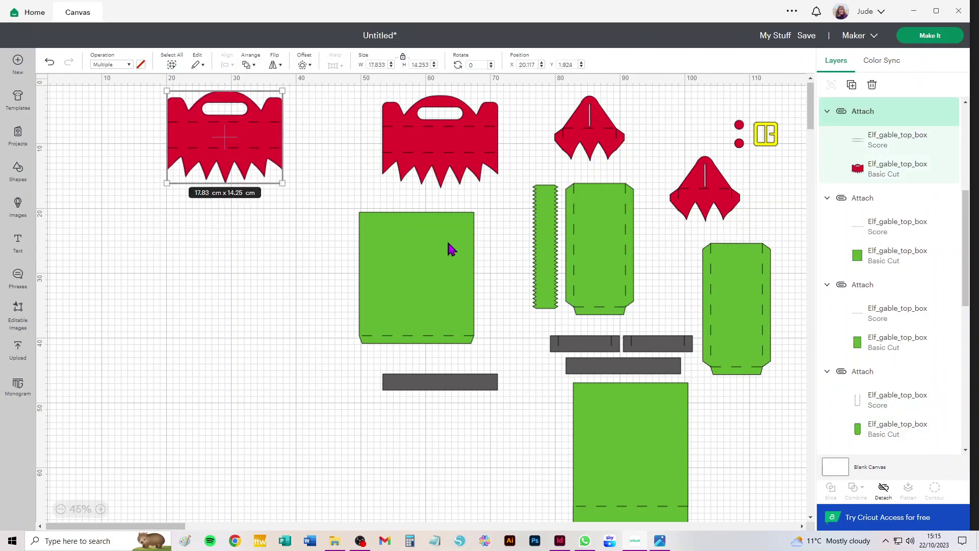
pyautogui.moveTo(451, 259); pyautogui.dragTo(238, 249)
pyautogui.moveTo(226, 144)
pyautogui.mouseDown()
pyautogui.moveTo(250, 135)
pyautogui.moveTo(237, 147)
pyautogui.mouseUp()
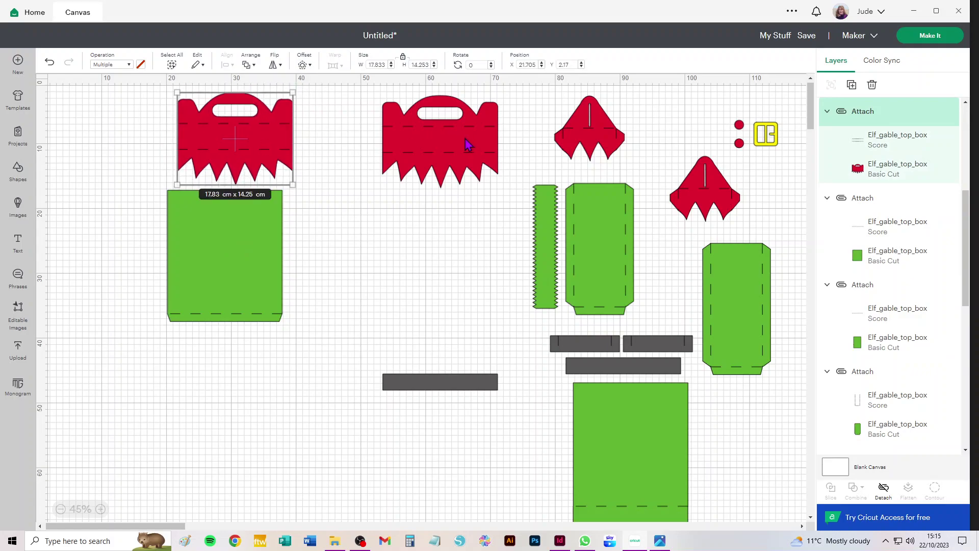
pyautogui.moveTo(467, 145); pyautogui.dragTo(403, 146)
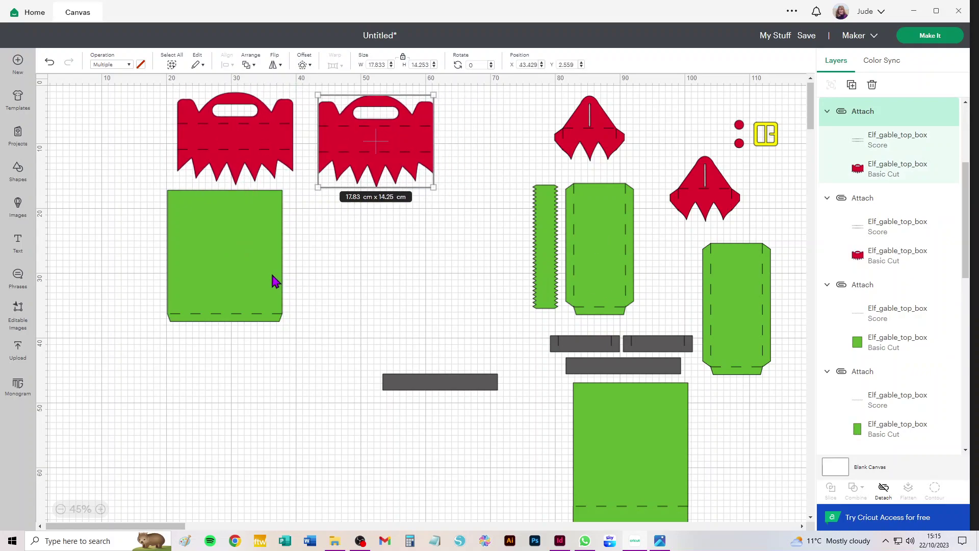
pyautogui.moveTo(269, 274); pyautogui.dragTo(273, 289)
pyautogui.moveTo(654, 473); pyautogui.dragTo(263, 437)
pyautogui.moveTo(549, 250); pyautogui.dragTo(244, 413)
# Center the zigzag strip on the large green panel and bring it to the front.
pyautogui.click(249, 65)
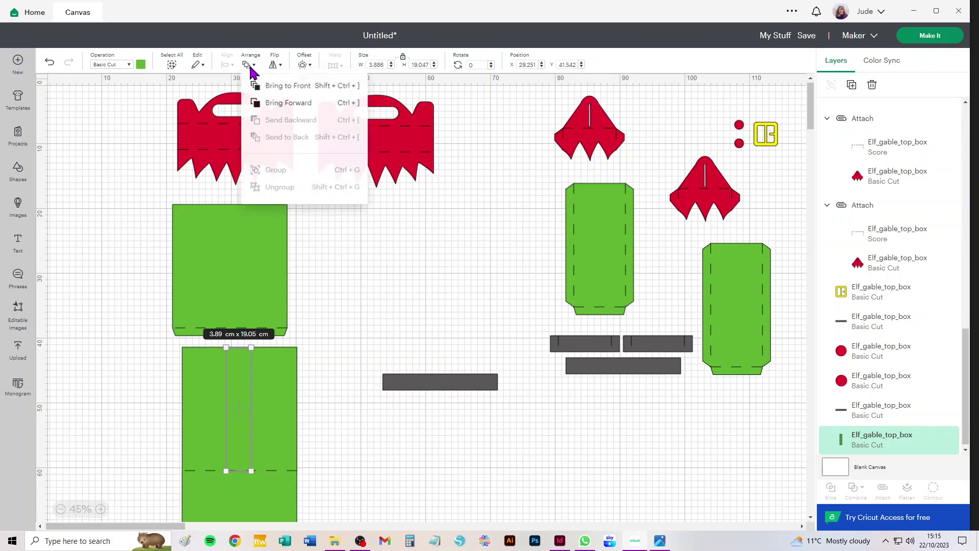
pyautogui.click(278, 104)
pyautogui.click(343, 326)
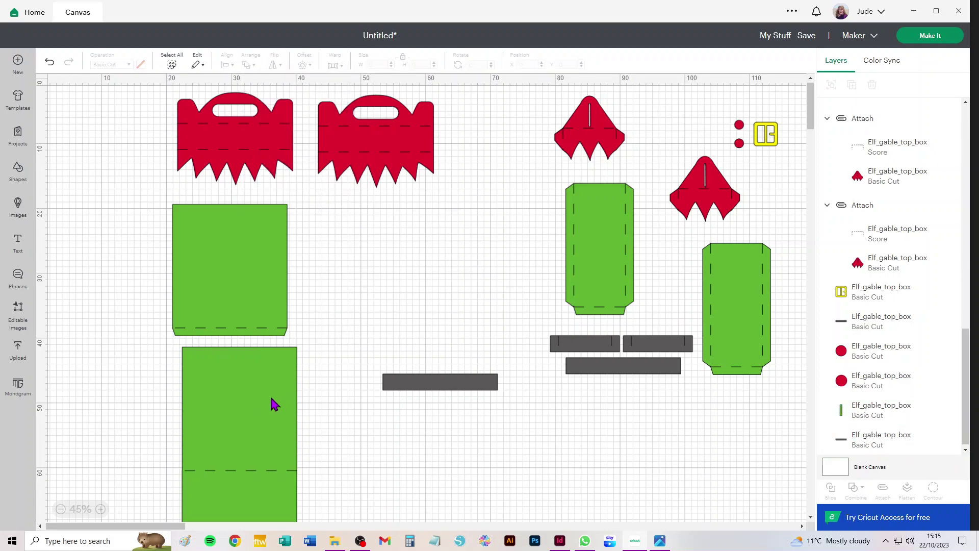
pyautogui.moveTo(245, 399); pyautogui.dragTo(336, 403)
pyautogui.moveTo(240, 392); pyautogui.dragTo(296, 395)
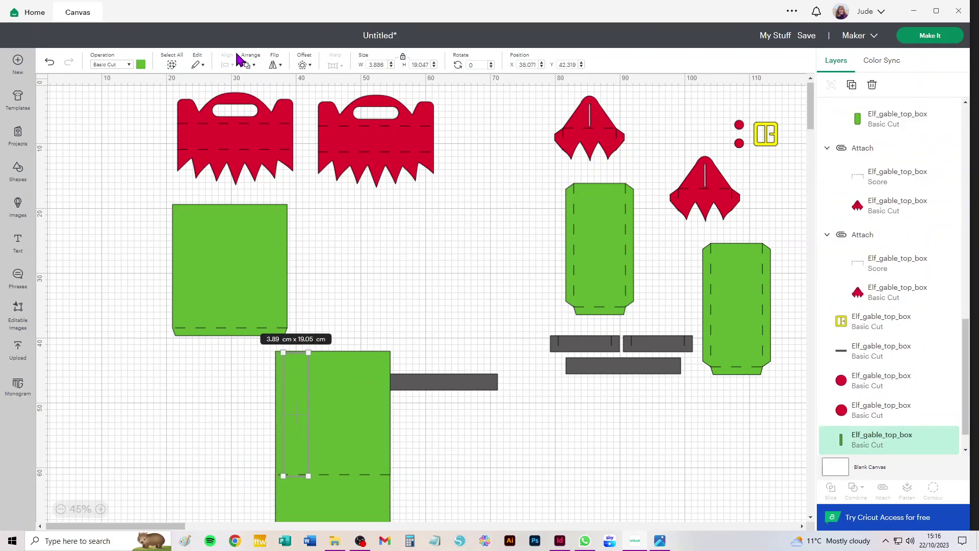
pyautogui.click(247, 64)
pyautogui.click(291, 90)
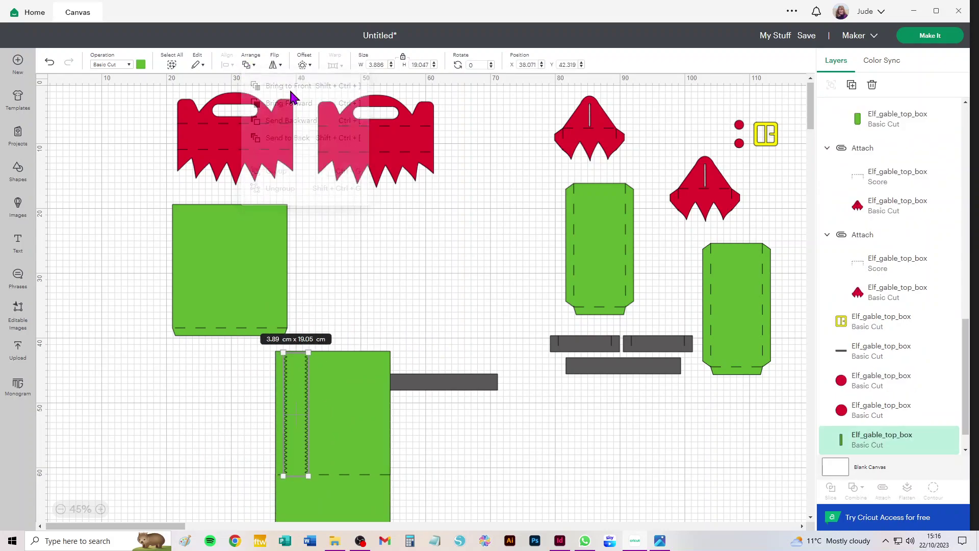
pyautogui.click(367, 241)
pyautogui.moveTo(366, 427); pyautogui.dragTo(238, 417)
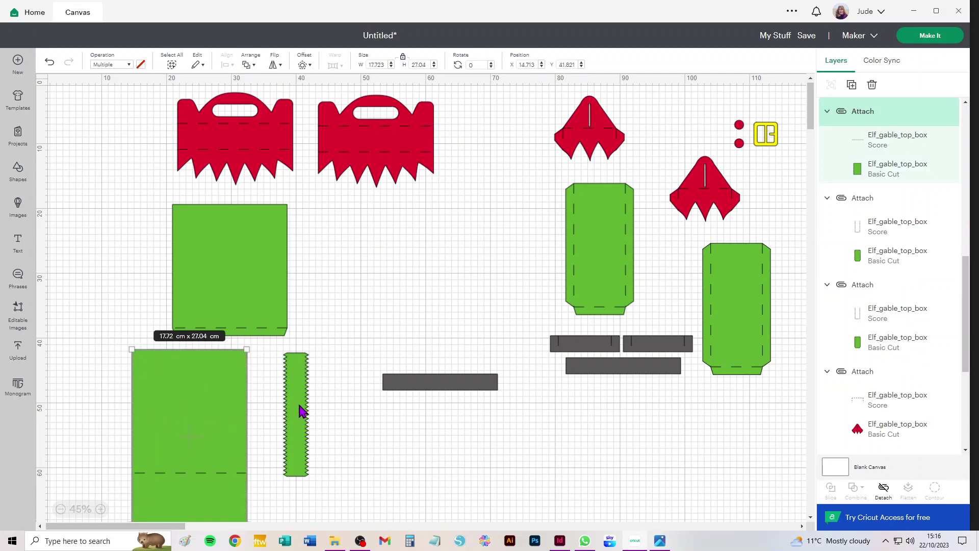
pyautogui.moveTo(301, 411); pyautogui.dragTo(190, 406)
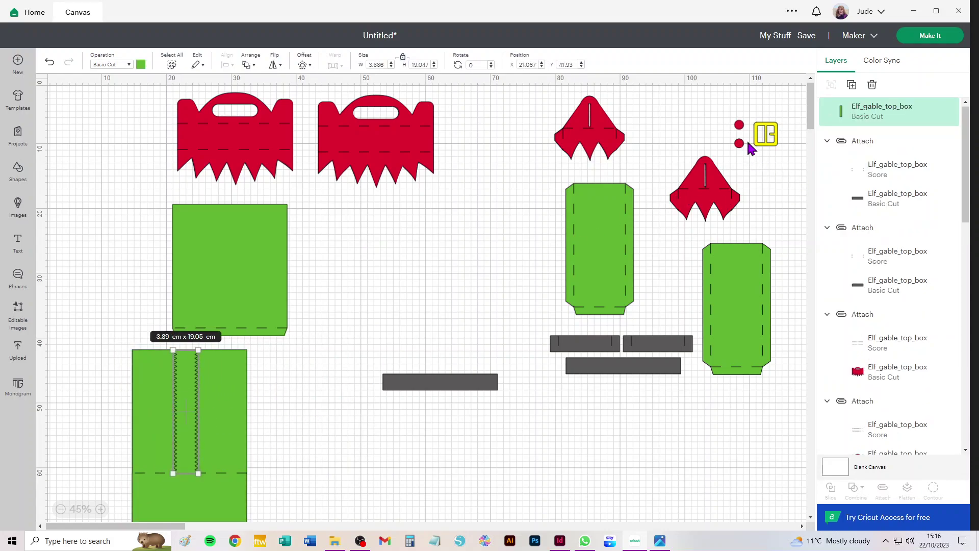
# Lay the dark grey bar across the green panel as a belt, brought to front.
pyautogui.moveTo(429, 390); pyautogui.dragTo(179, 448)
pyautogui.click(259, 65)
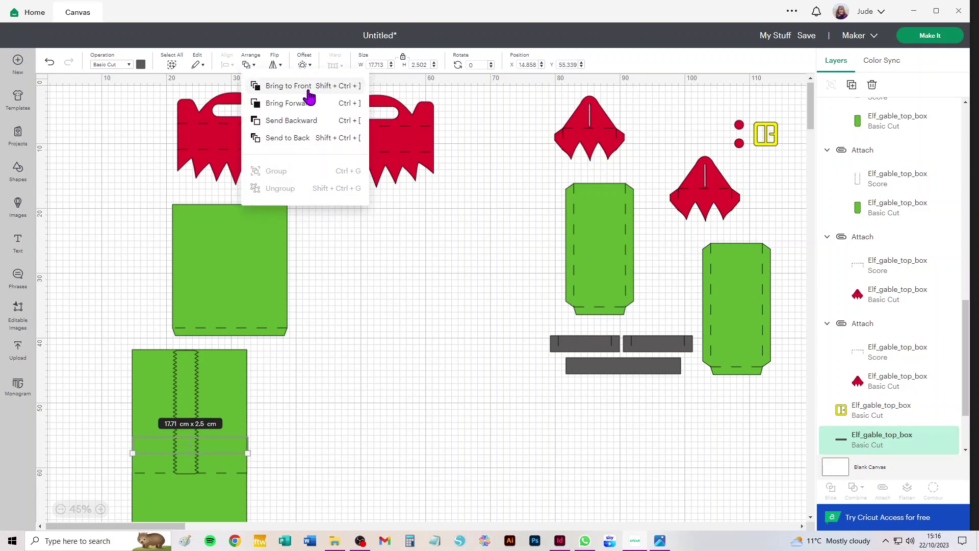
pyautogui.click(294, 87)
pyautogui.click(544, 433)
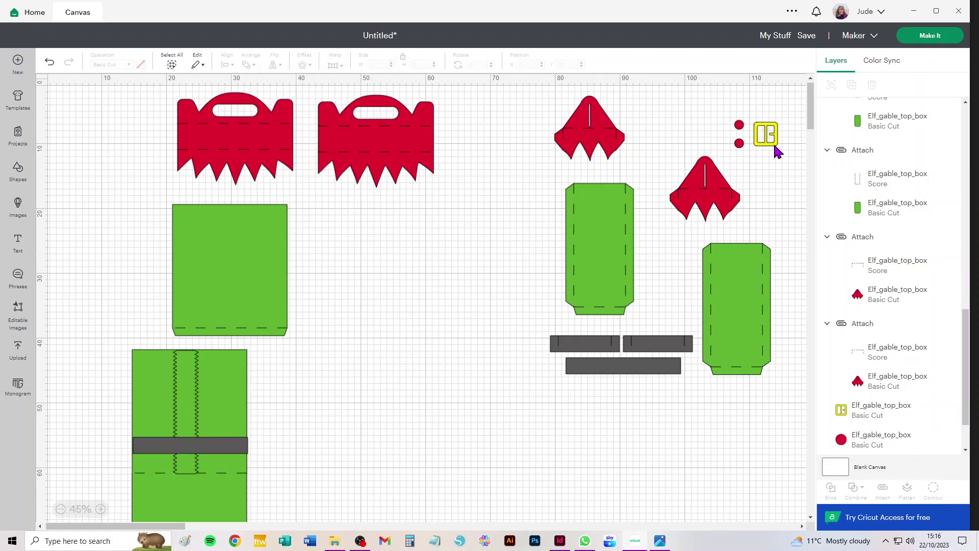
# Place the yellow buckle on the grey belt and bring it to the front.
pyautogui.moveTo(775, 151); pyautogui.dragTo(191, 459)
pyautogui.click(250, 65)
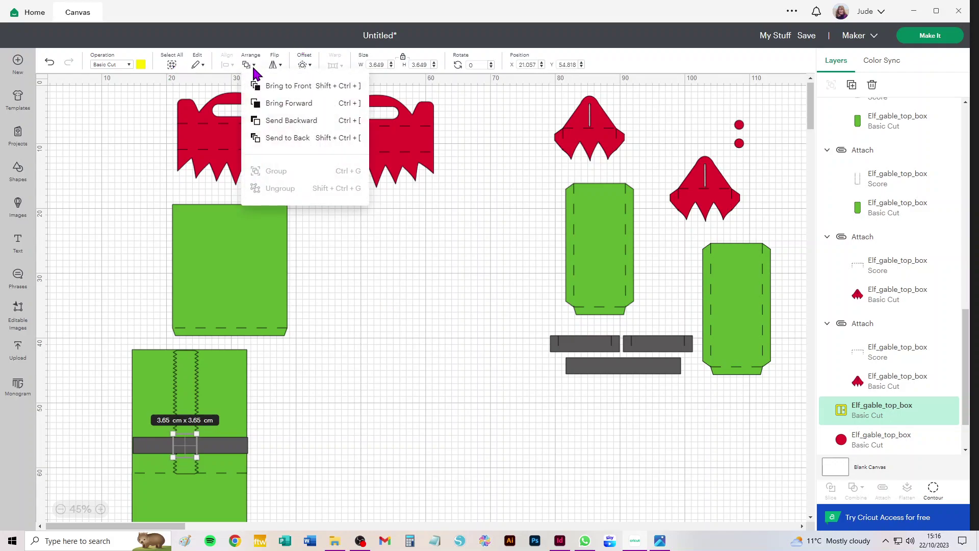
pyautogui.click(289, 90)
pyautogui.click(285, 388)
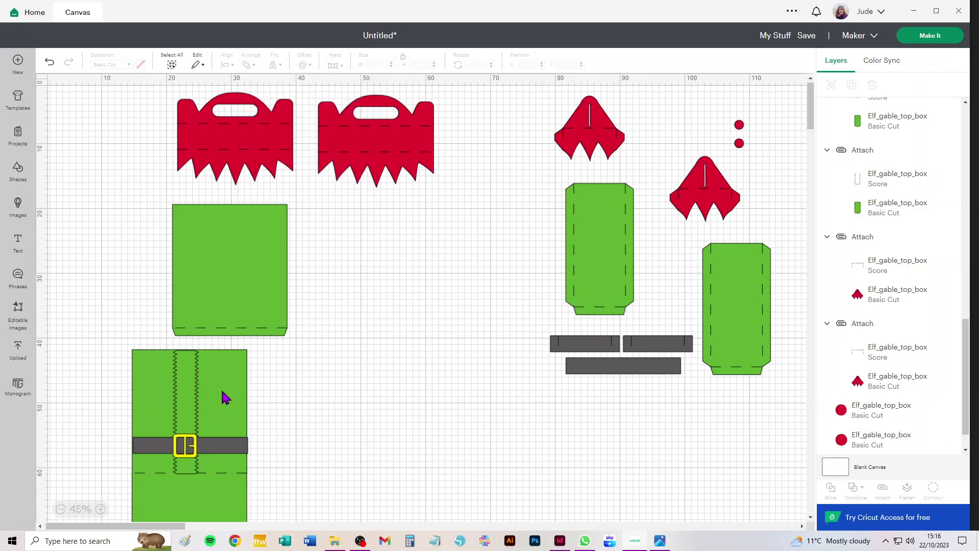
# Send the assembled green pants group to the back.
pyautogui.click(218, 366)
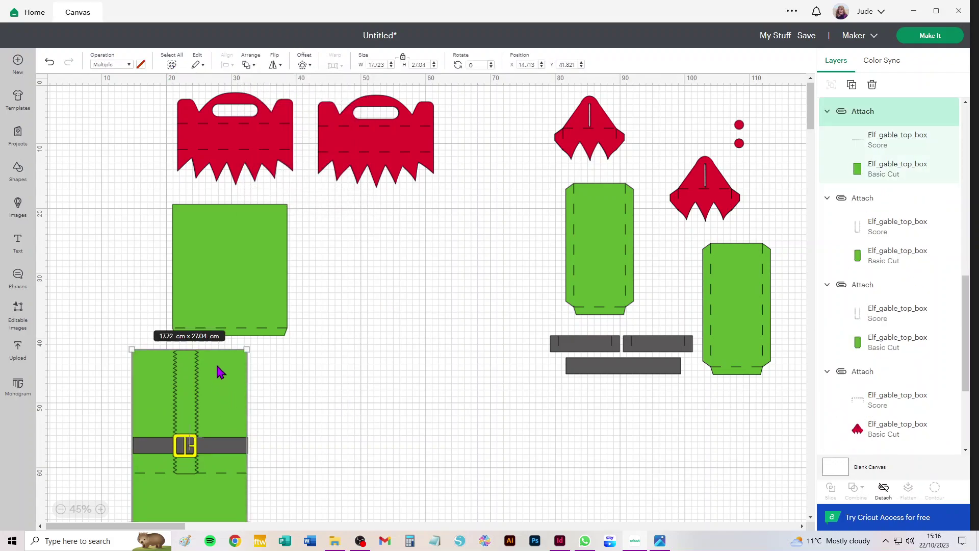
pyautogui.click(249, 65)
pyautogui.click(285, 137)
pyautogui.click(668, 422)
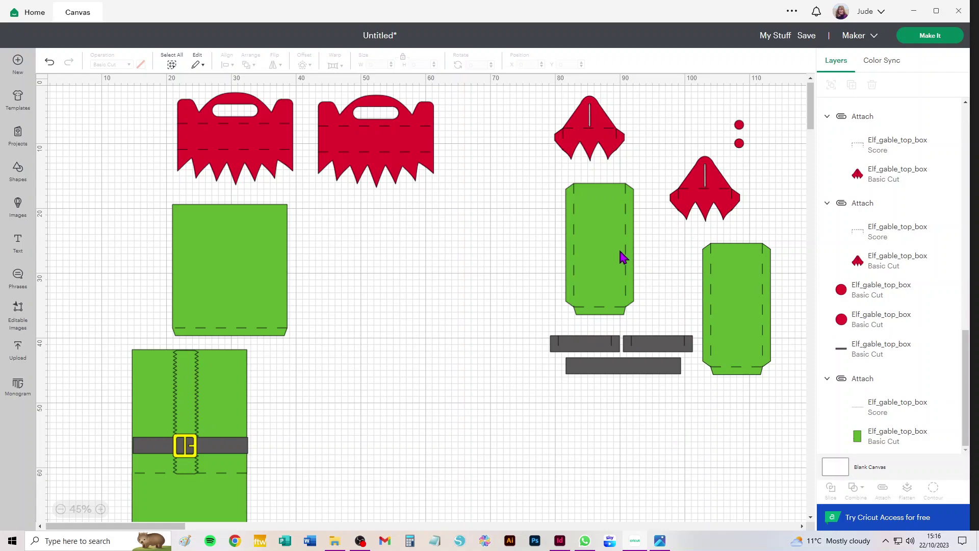
# Place both red dots on the strip above the belt, each brought to front.
pyautogui.moveTo(739, 143); pyautogui.dragTo(186, 427)
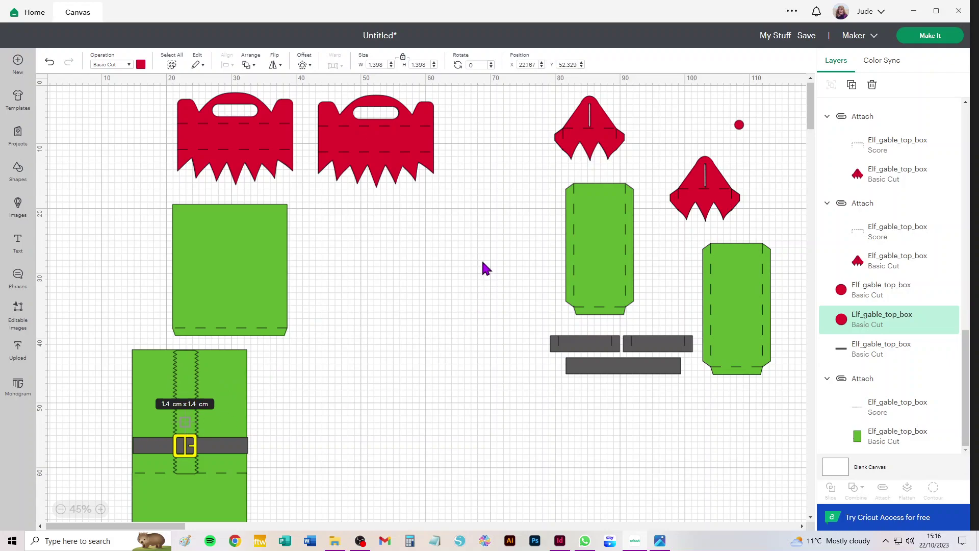
pyautogui.click(249, 65)
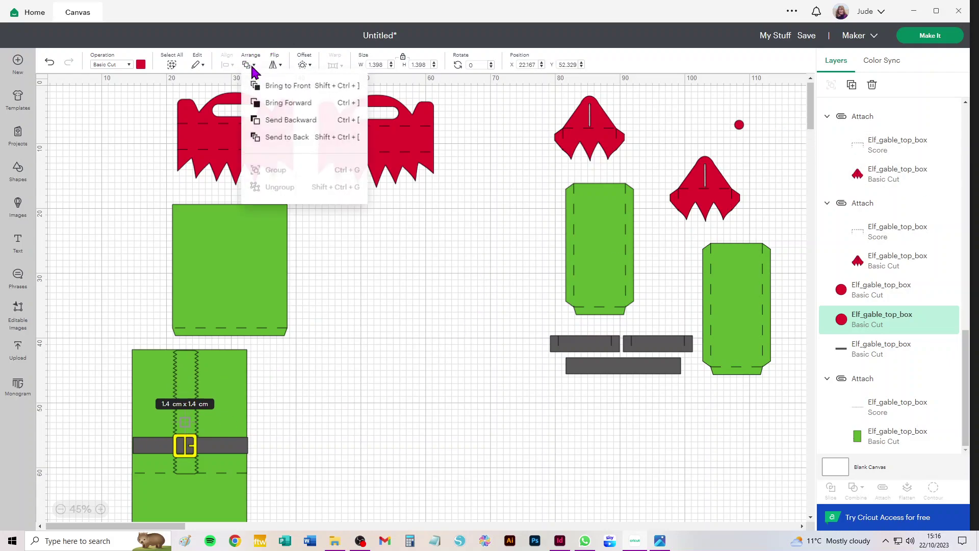
pyautogui.click(267, 87)
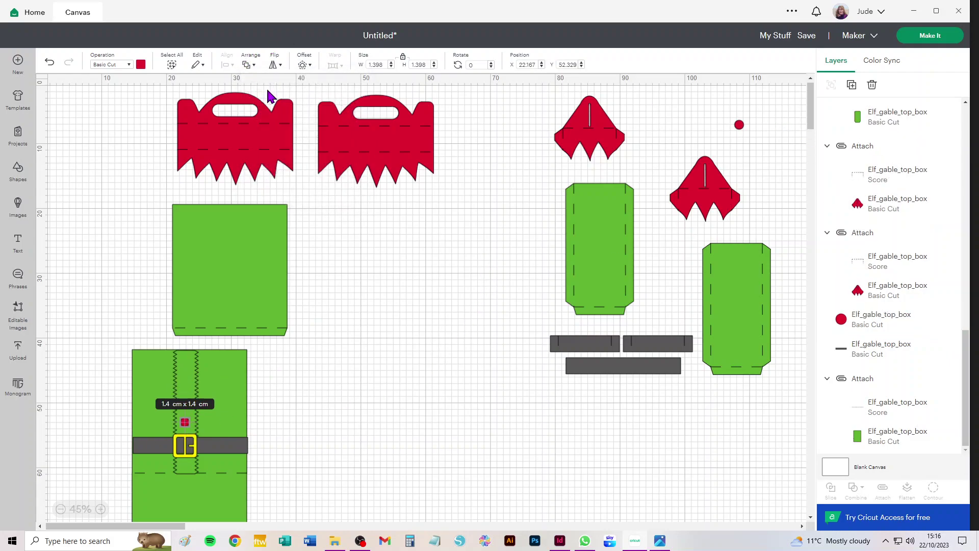
pyautogui.click(354, 302)
pyautogui.moveTo(740, 131); pyautogui.dragTo(186, 398)
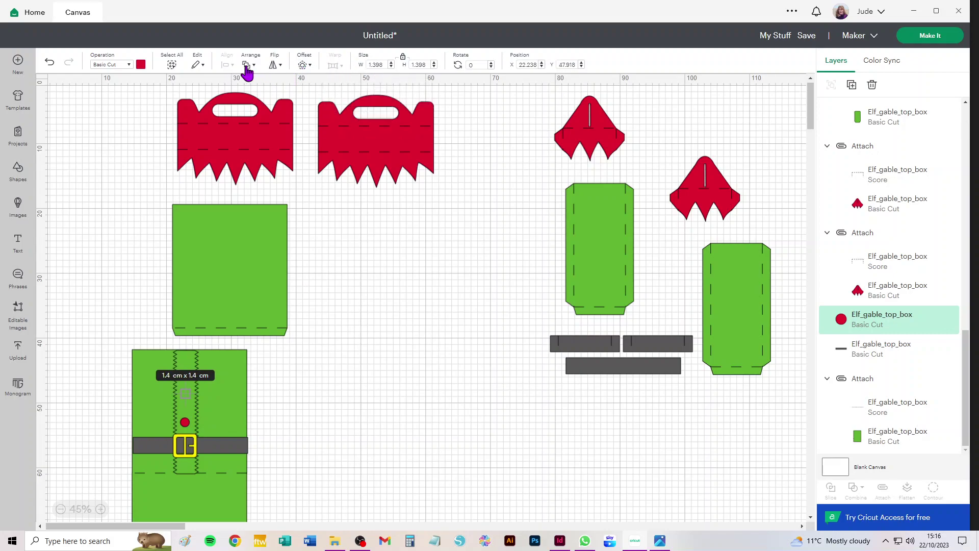
pyautogui.click(249, 64)
pyautogui.click(281, 88)
pyautogui.click(465, 378)
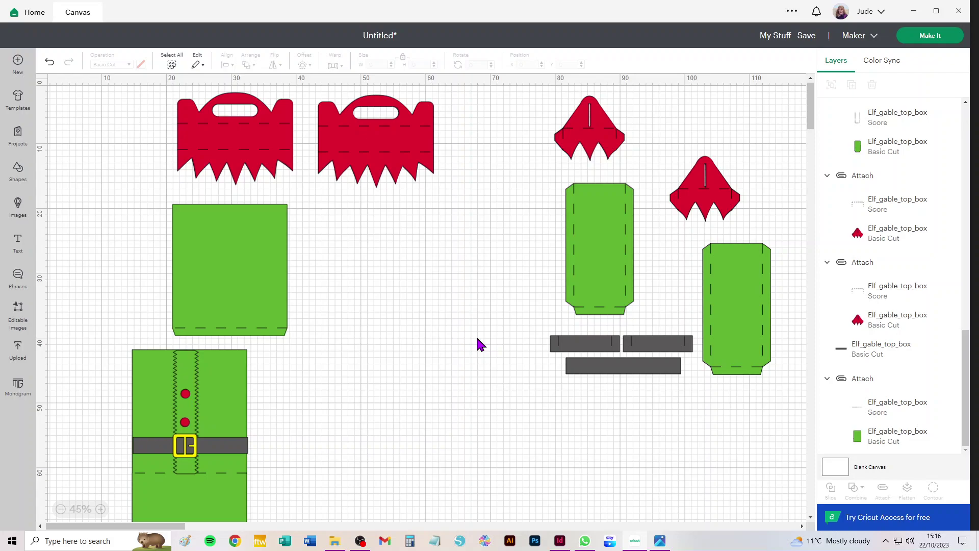
# Send the design to mat preparation and set mats 1, 2 and 3 to A4.
pyautogui.click(939, 44)
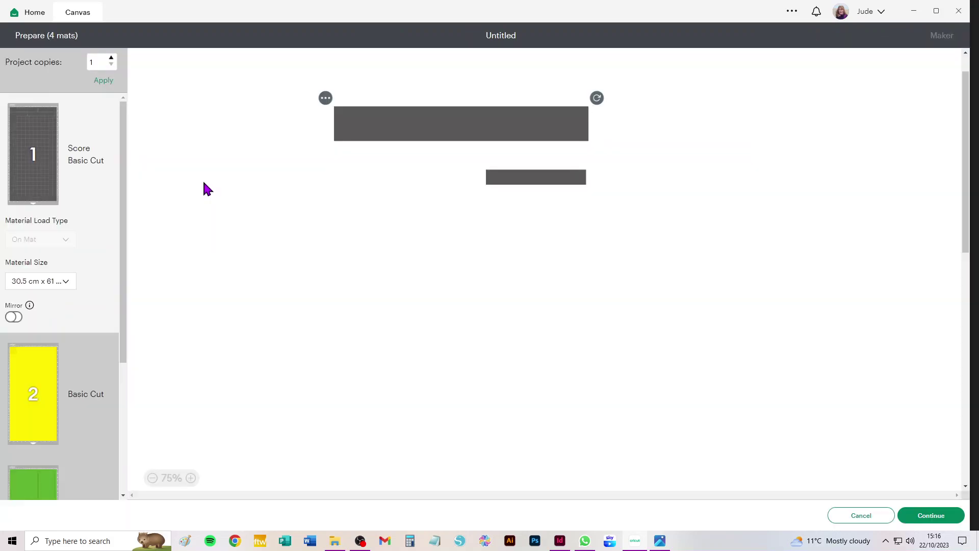
pyautogui.click(40, 285)
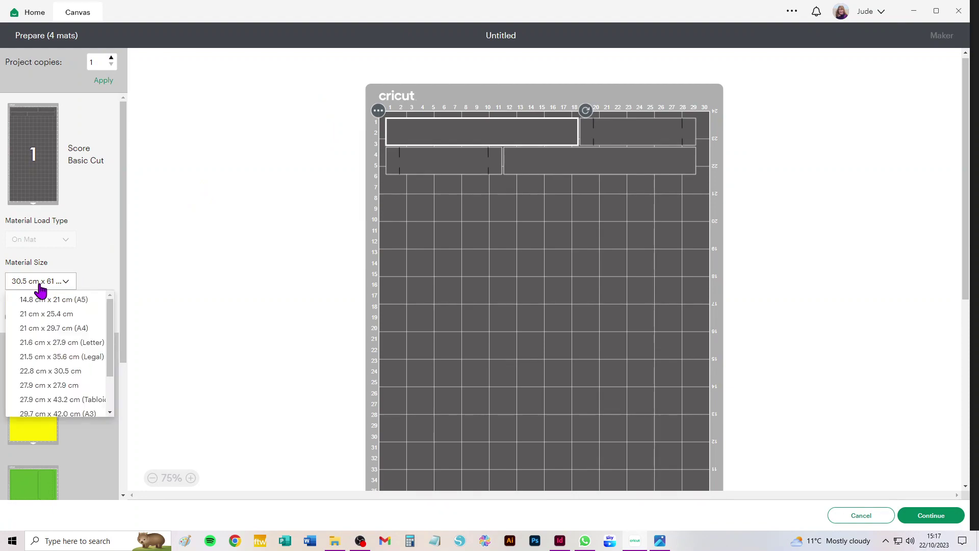
pyautogui.click(23, 329)
pyautogui.click(29, 350)
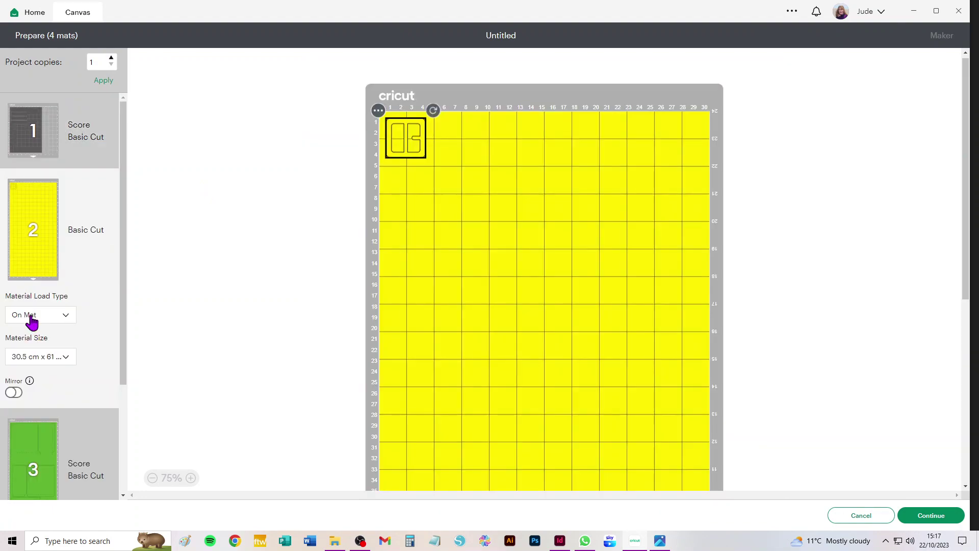
pyautogui.click(48, 358)
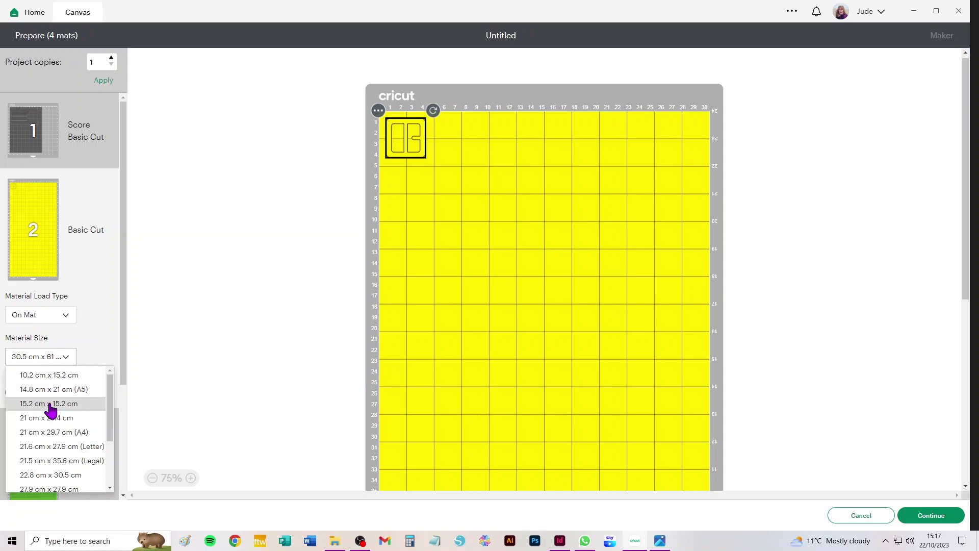
pyautogui.click(49, 431)
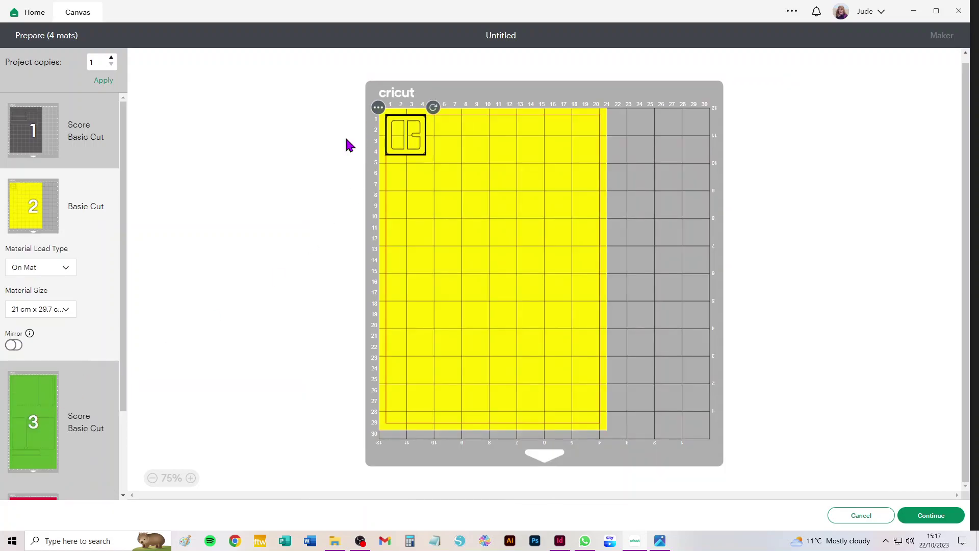
pyautogui.scroll(-2, 74, 393)
pyautogui.click(50, 287)
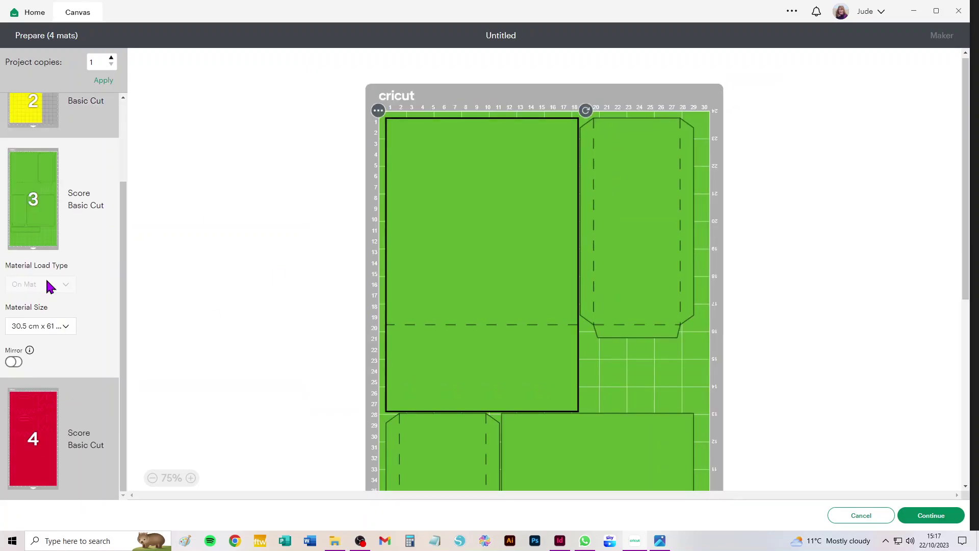
pyautogui.click(50, 328)
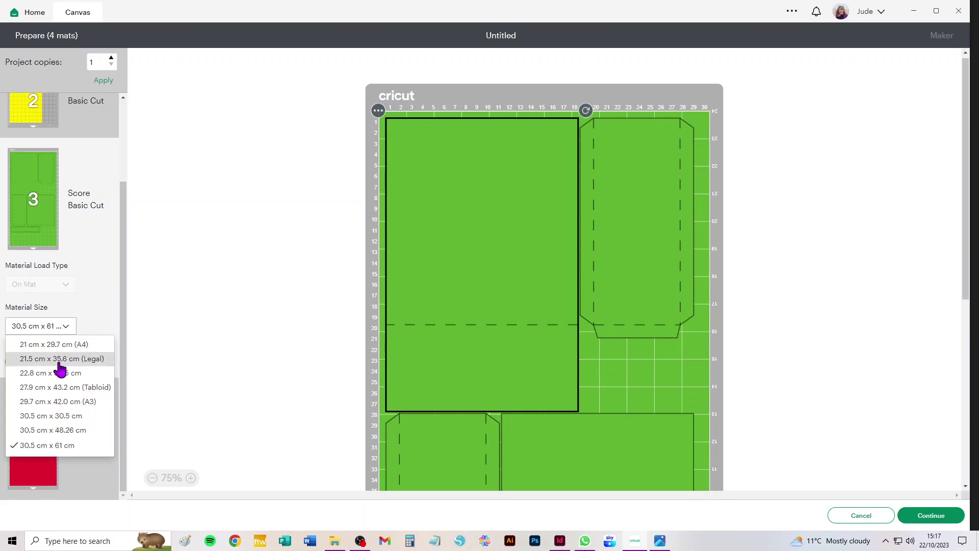
pyautogui.click(48, 343)
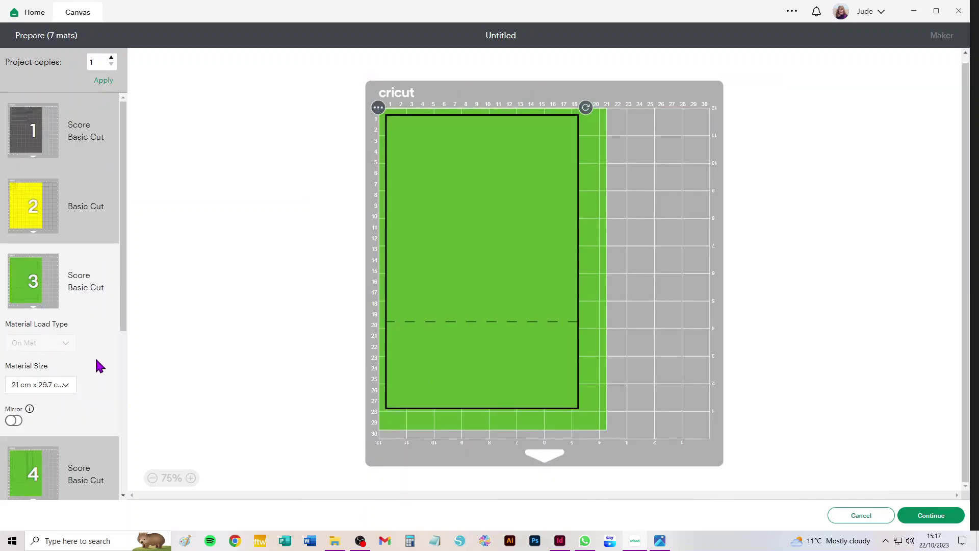
# Set the red mat 7 to 30.5 x 30.5 cm.
pyautogui.scroll(-5, 63, 310)
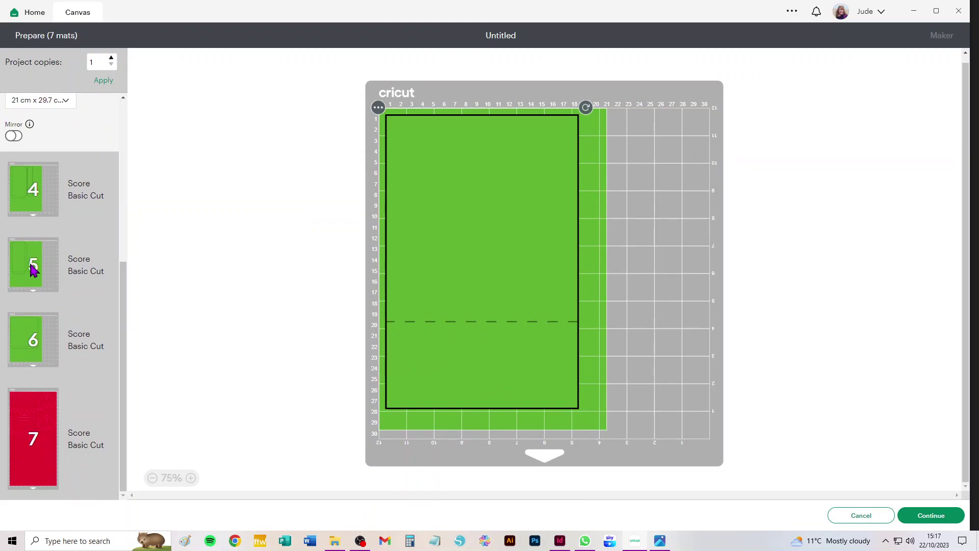
pyautogui.click(16, 259)
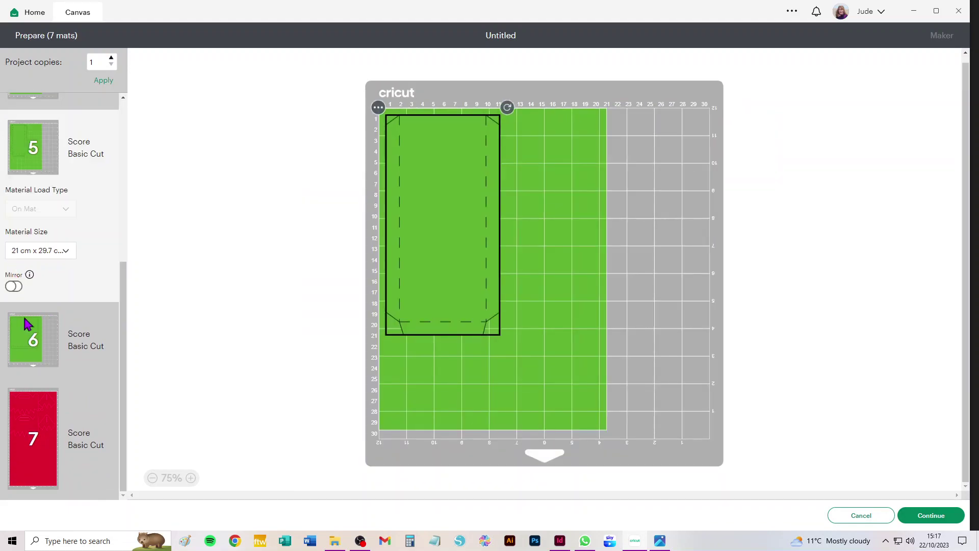
pyautogui.scroll(5, 54, 347)
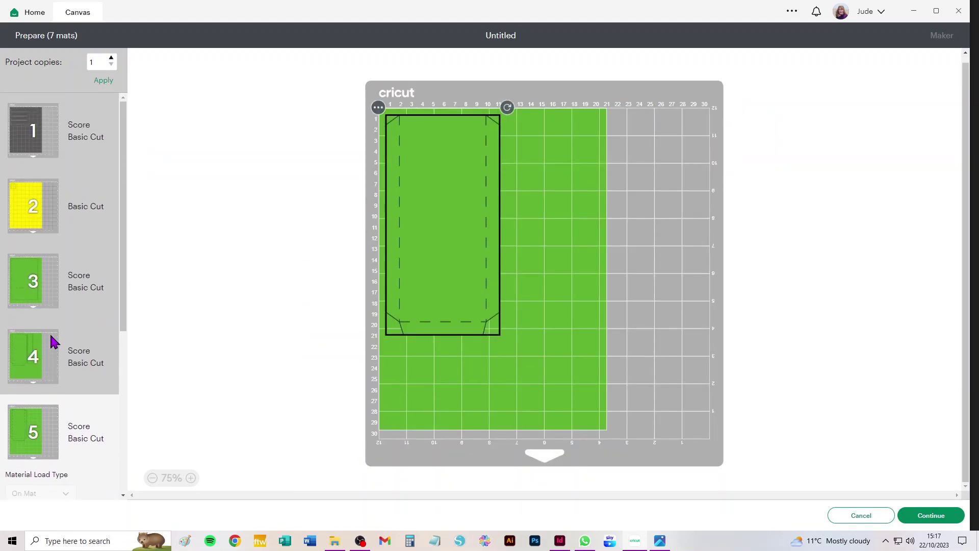
pyautogui.scroll(-5, 53, 342)
pyautogui.scroll(-1, 54, 341)
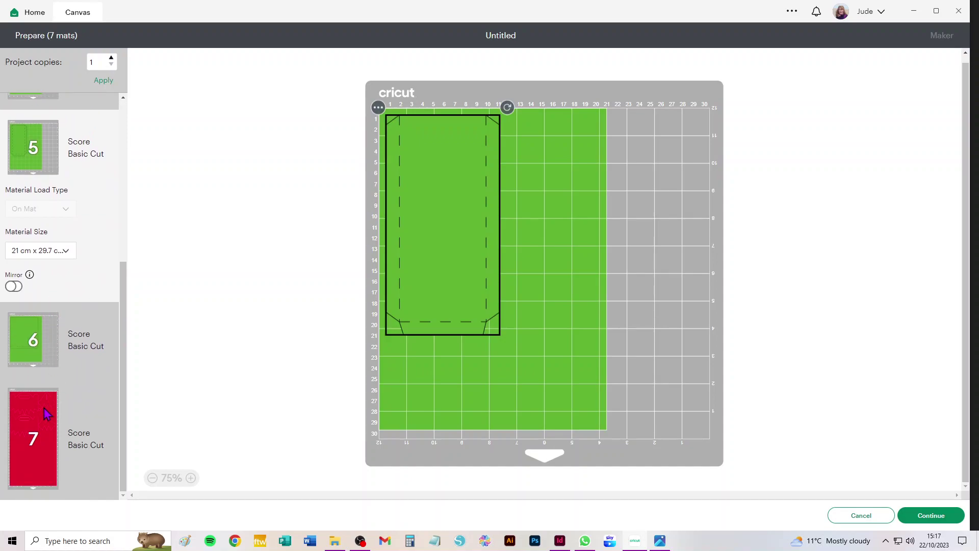
pyautogui.click(46, 413)
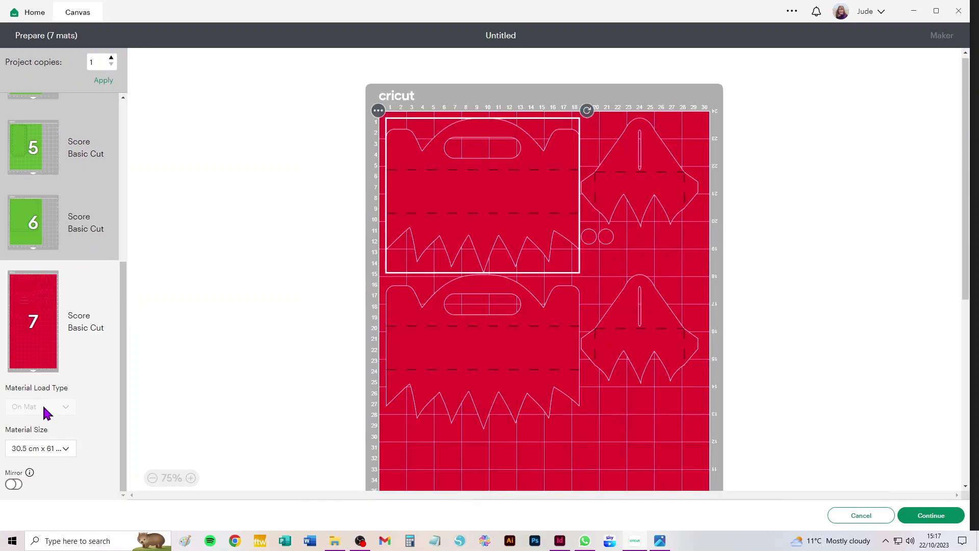
pyautogui.click(42, 449)
pyautogui.click(60, 481)
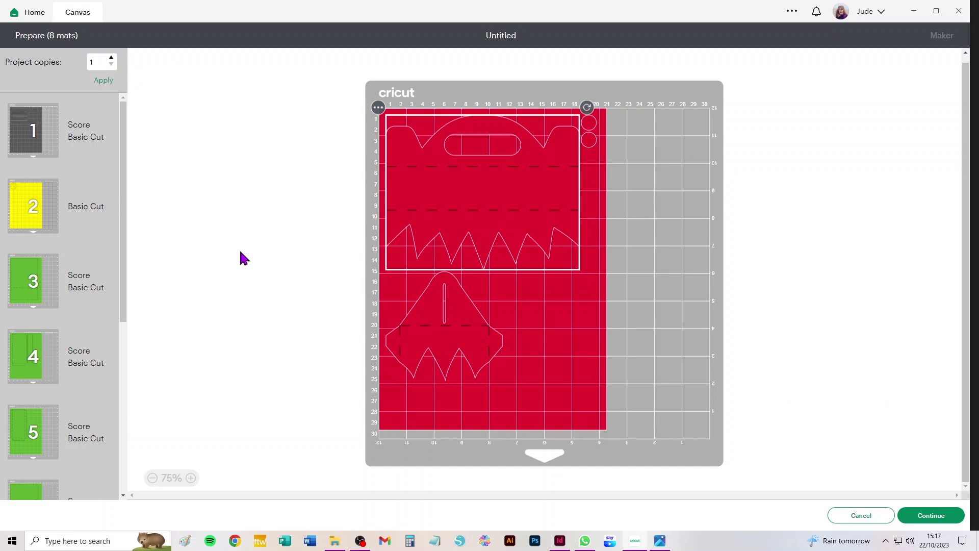
# Cancel the mat preview and reopen it with Make It to re-sort the pieces.
pyautogui.click(859, 516)
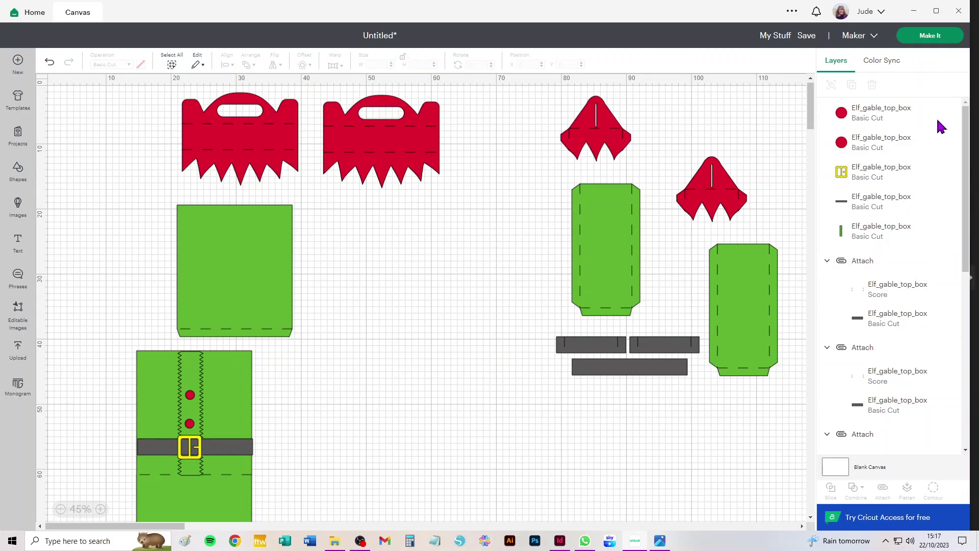
pyautogui.click(930, 41)
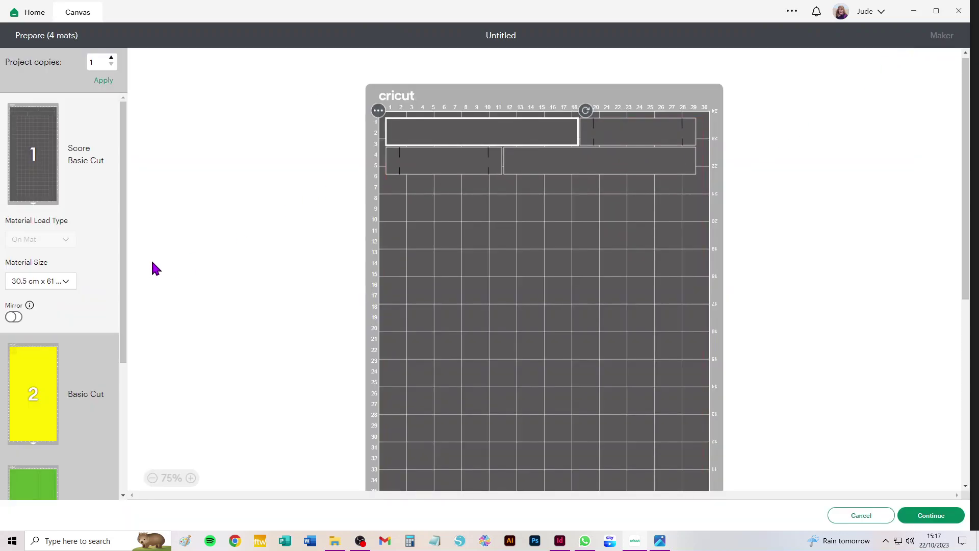
# Set grey mat 1 and green mat 3 to 30.5 x 30.5 cm.
pyautogui.click(35, 282)
pyautogui.scroll(-1, 59, 374)
pyautogui.scroll(-2, 59, 373)
pyautogui.click(56, 377)
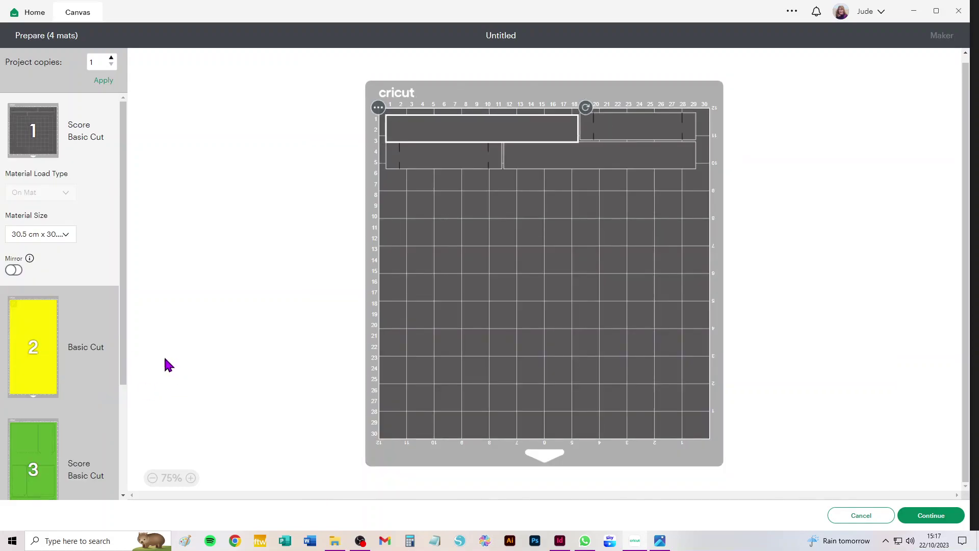
pyautogui.click(45, 334)
pyautogui.scroll(-3, 71, 347)
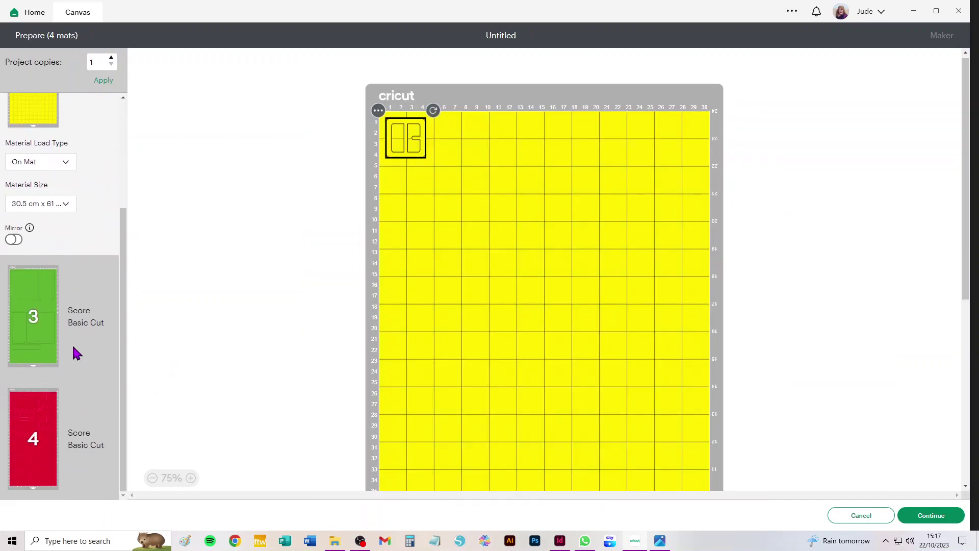
pyautogui.click(71, 349)
pyautogui.click(59, 328)
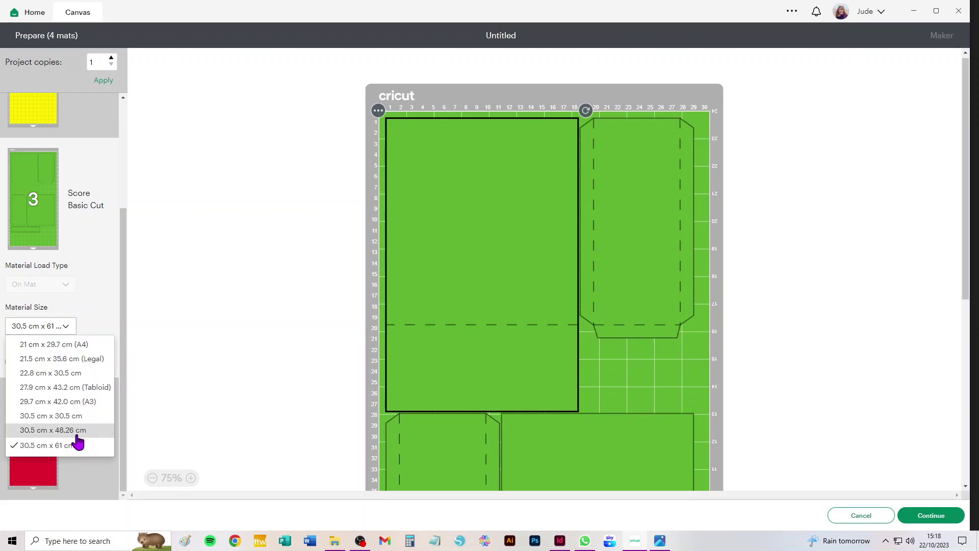
pyautogui.click(72, 417)
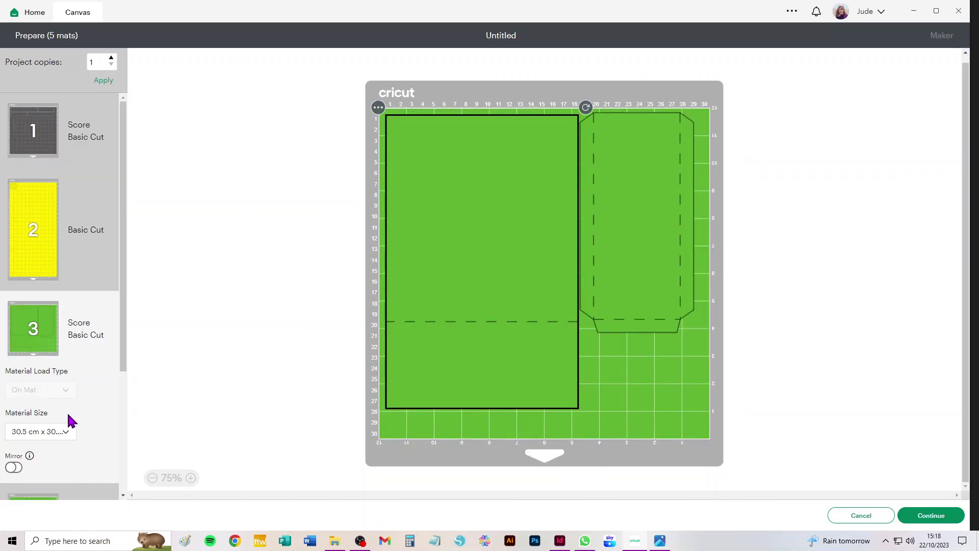
# Try A3 on red mat 5, then switch it back to 30.5 x 30.5 cm.
pyautogui.scroll(-2, 70, 419)
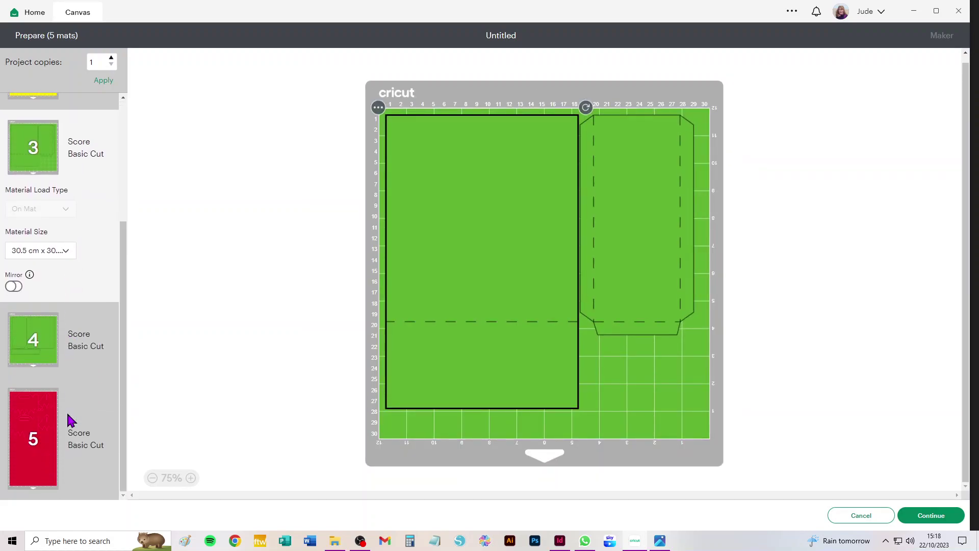
pyautogui.click(59, 432)
pyautogui.click(61, 451)
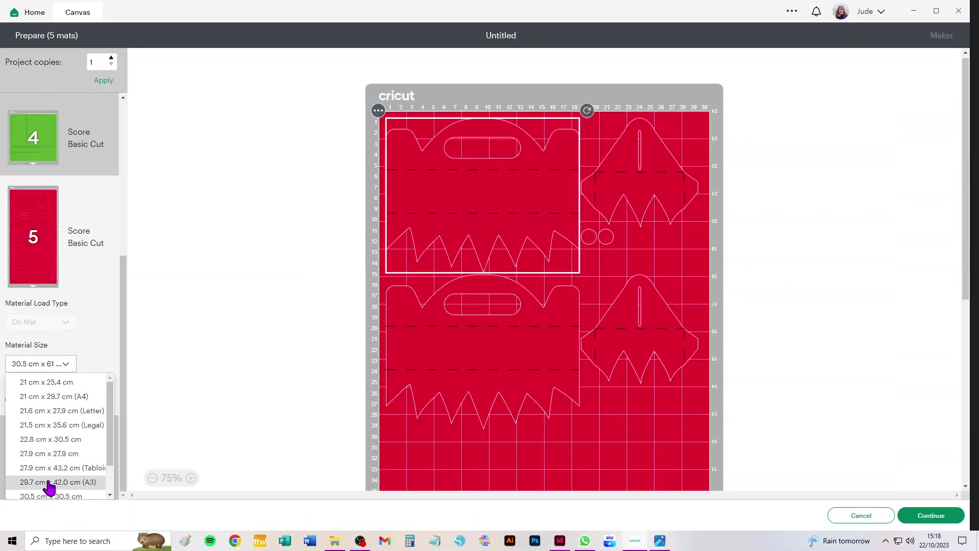
pyautogui.click(49, 482)
pyautogui.scroll(4, 48, 458)
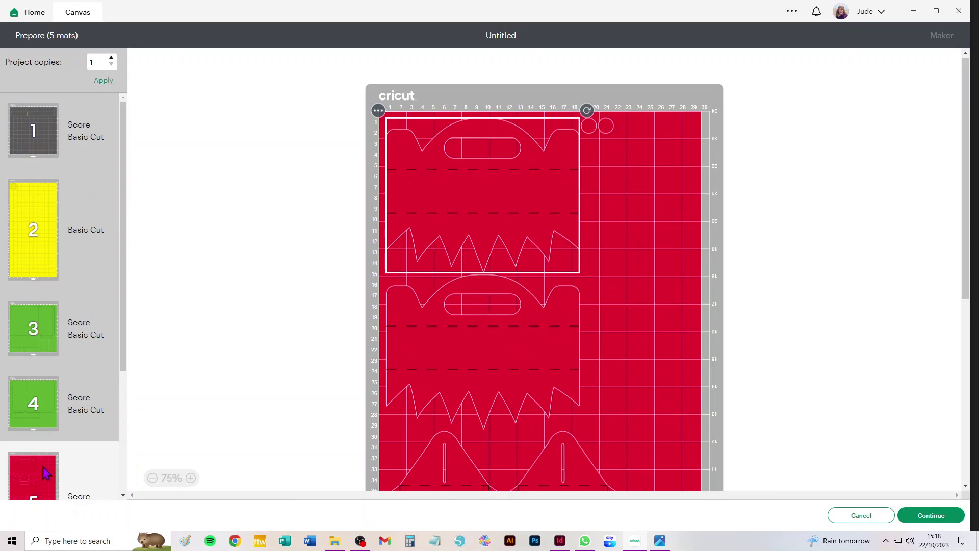
pyautogui.scroll(-4, 37, 487)
pyautogui.click(51, 453)
pyautogui.scroll(-3, 57, 487)
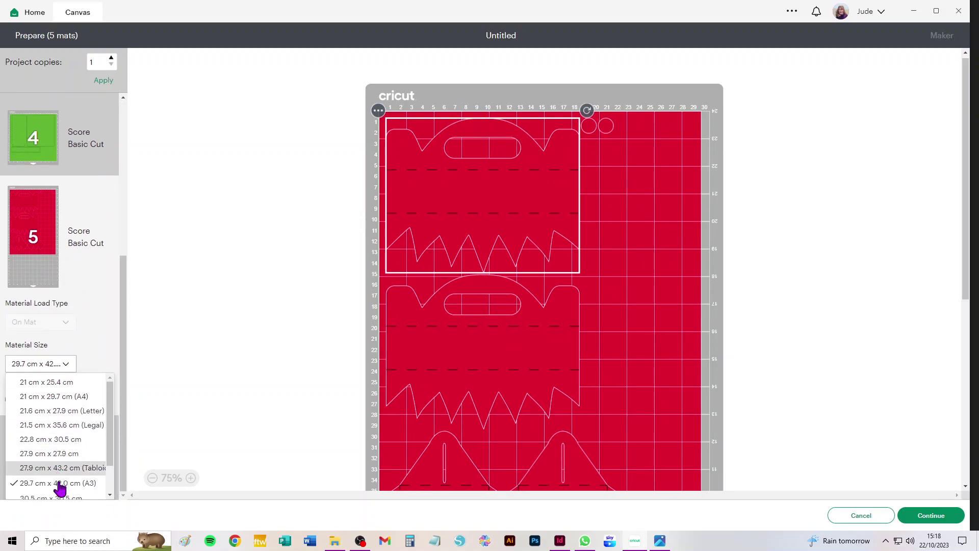
pyautogui.click(61, 464)
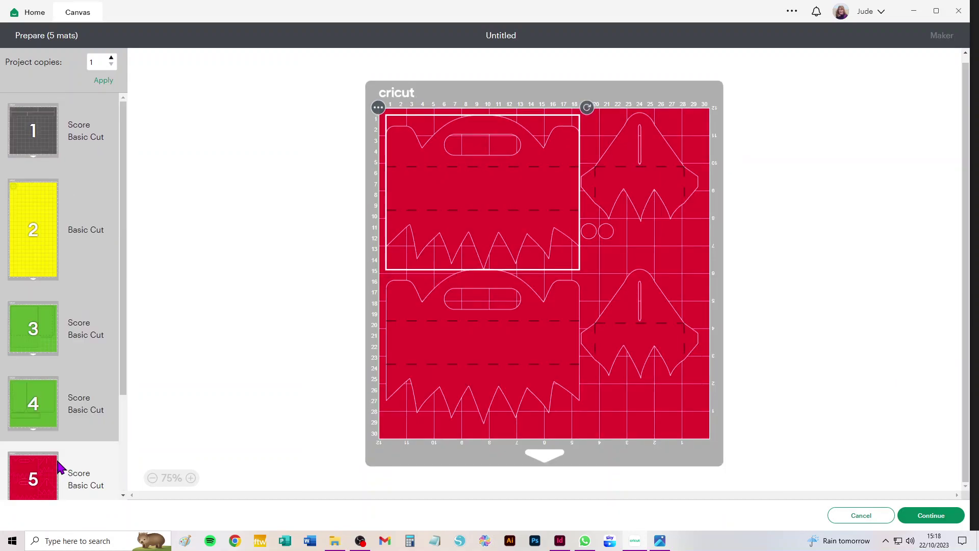
pyautogui.scroll(-4, 52, 427)
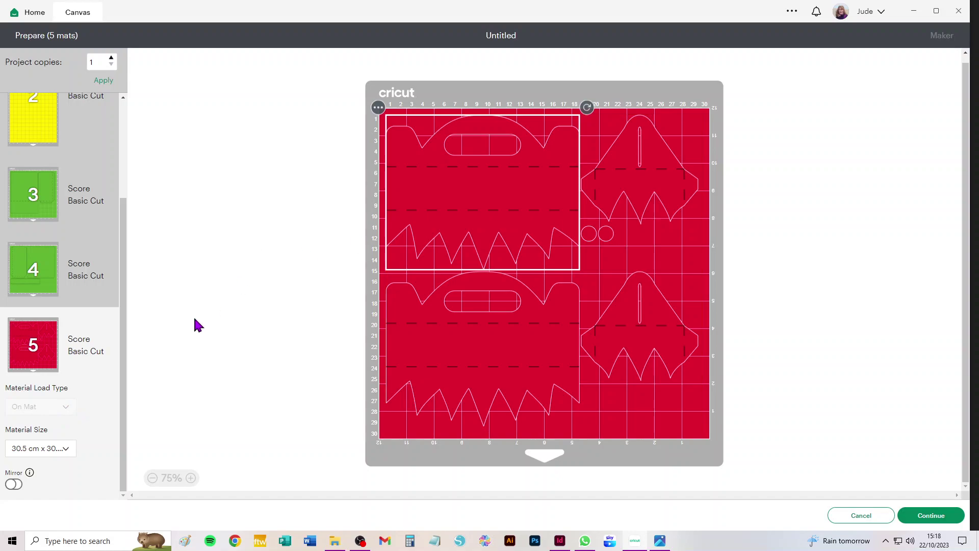
pyautogui.scroll(3, 69, 357)
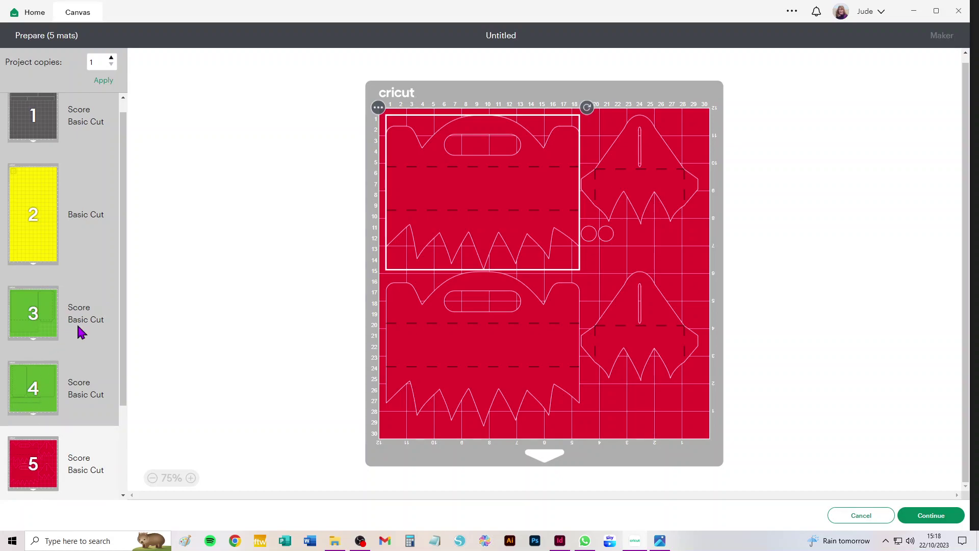
pyautogui.scroll(1, 78, 325)
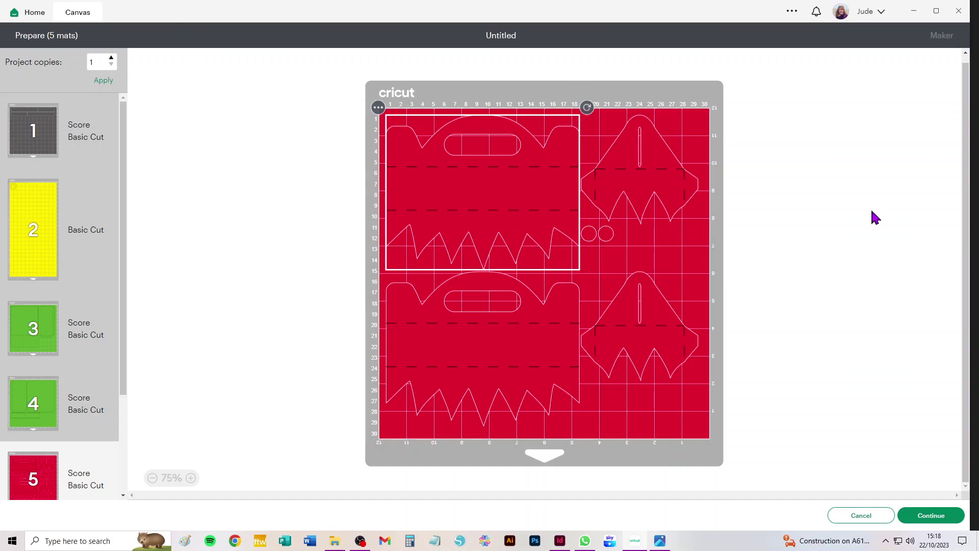
# Check grey mat 1's material size options, leaving its size unchanged.
pyautogui.click(107, 157)
pyautogui.click(34, 240)
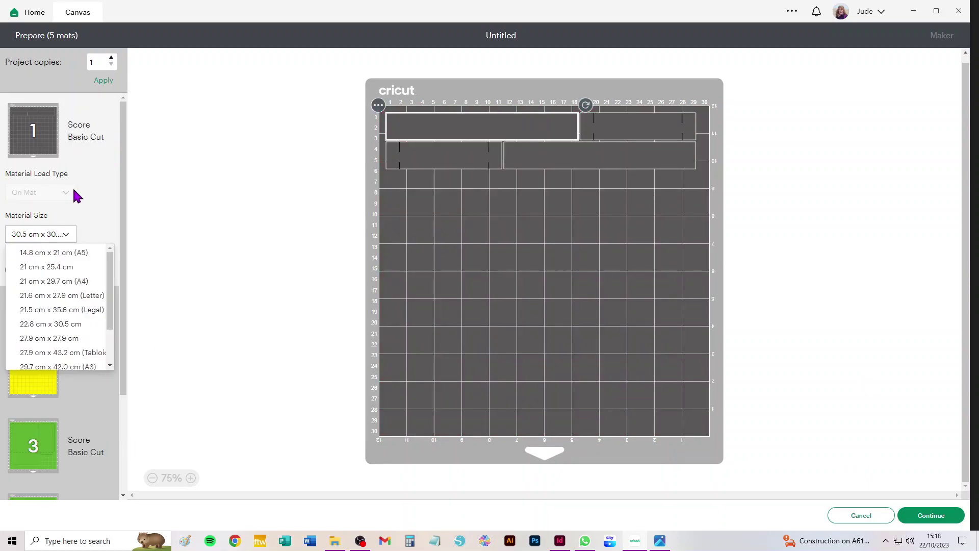
pyautogui.click(243, 295)
pyautogui.scroll(-3, 84, 391)
# Try Tabloid 27.9 x 43.2 cm on green mat 3, then set A3 29.7 x 42.0 cm.
pyautogui.click(40, 309)
pyautogui.click(56, 303)
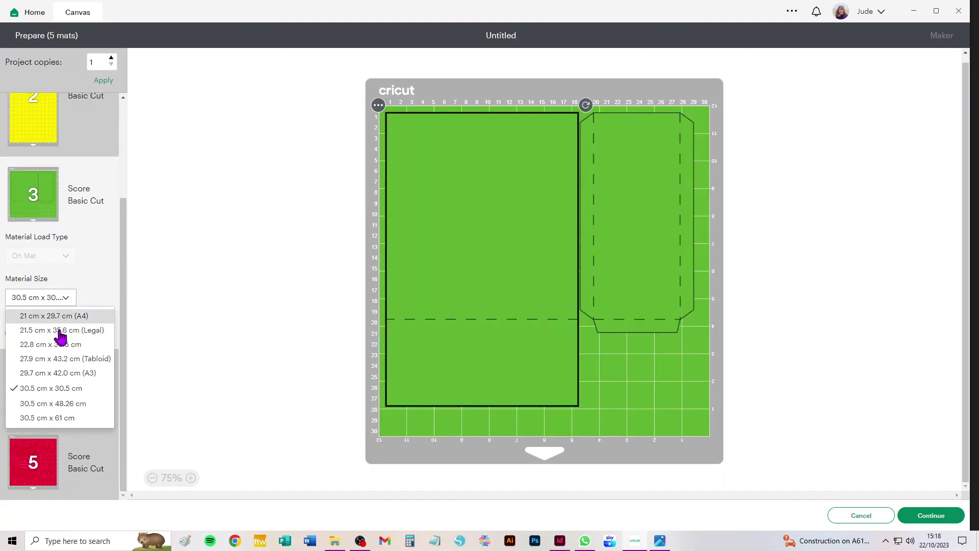
pyautogui.click(65, 359)
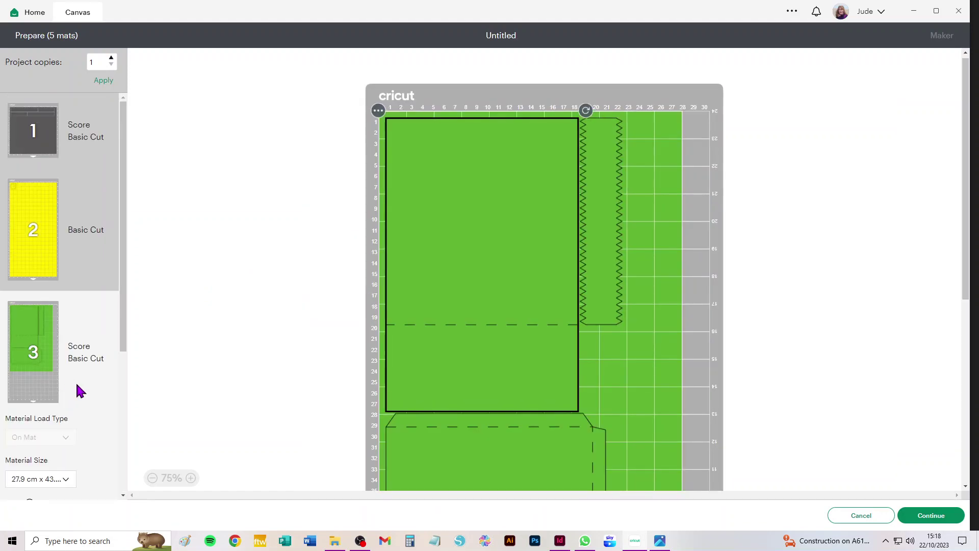
pyautogui.scroll(-4, 77, 387)
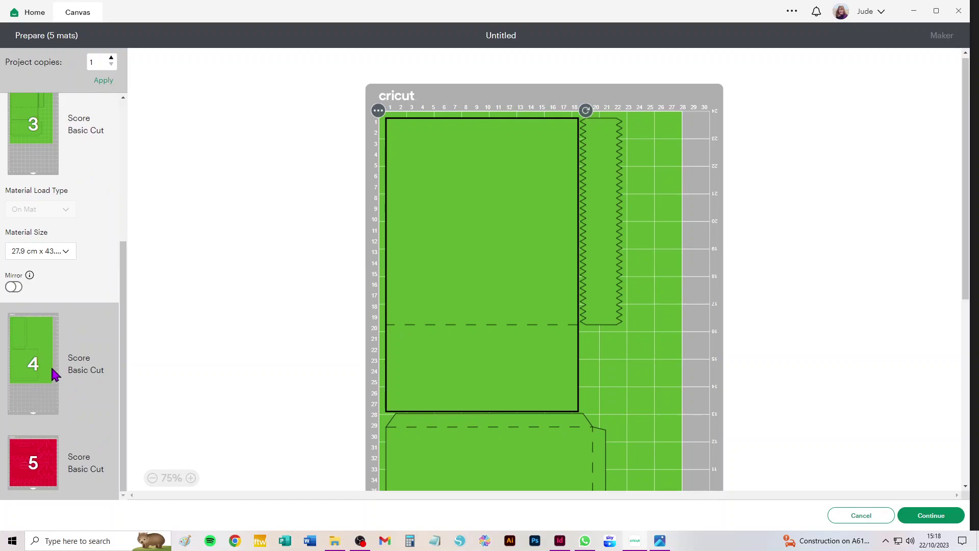
pyautogui.scroll(2, 54, 373)
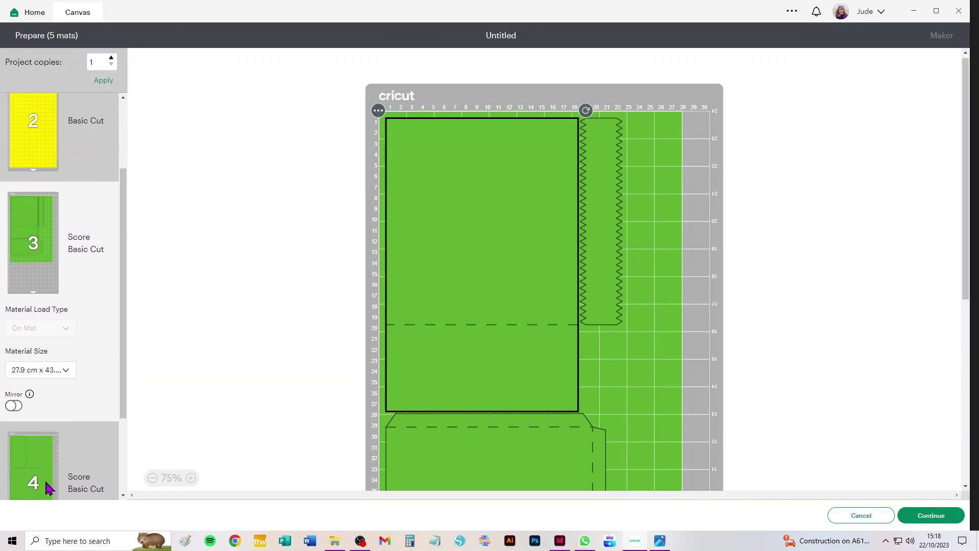
pyautogui.click(44, 378)
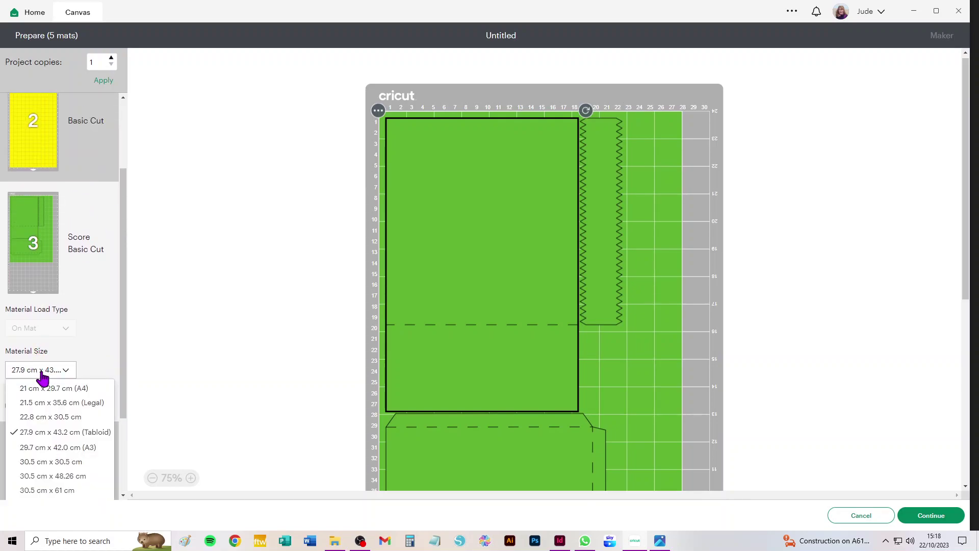
pyautogui.click(53, 451)
pyautogui.scroll(2, 60, 436)
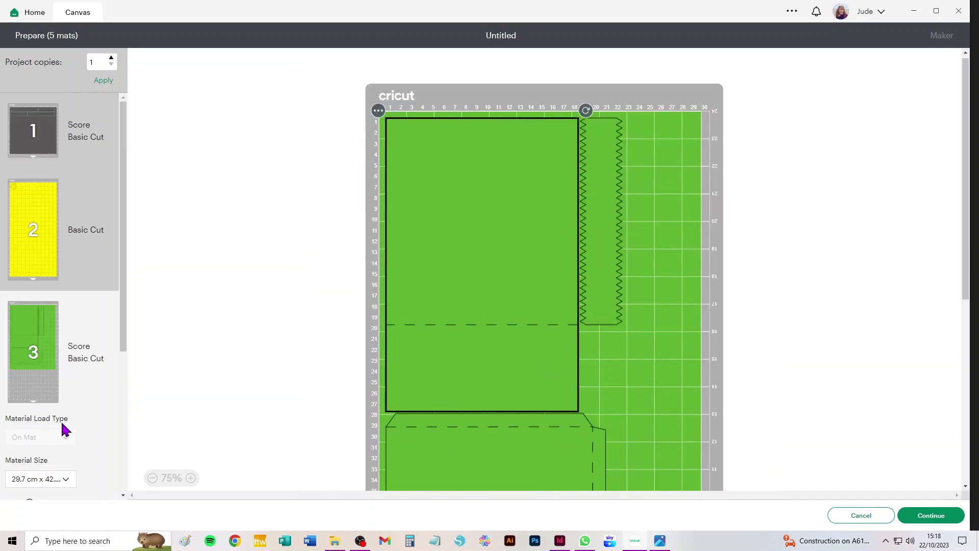
pyautogui.scroll(-4, 68, 413)
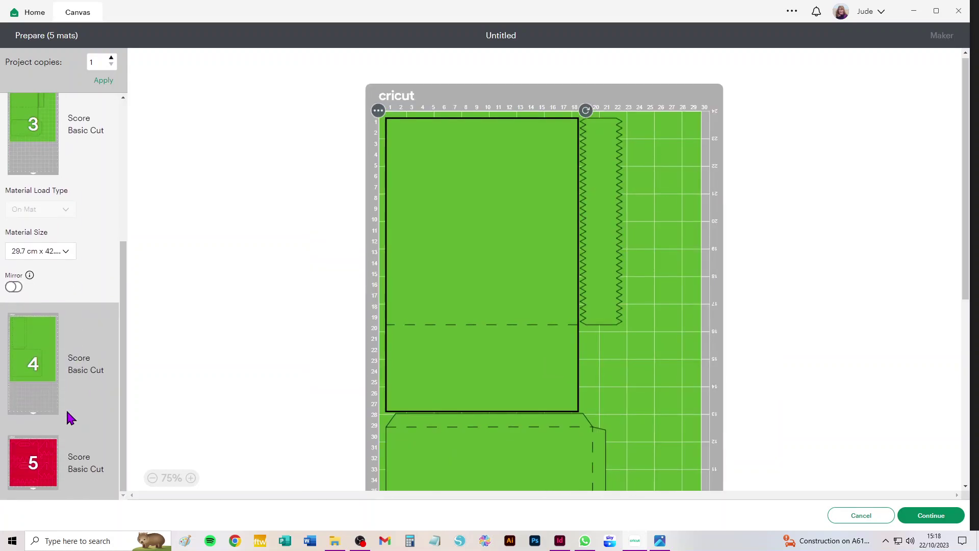
pyautogui.click(49, 456)
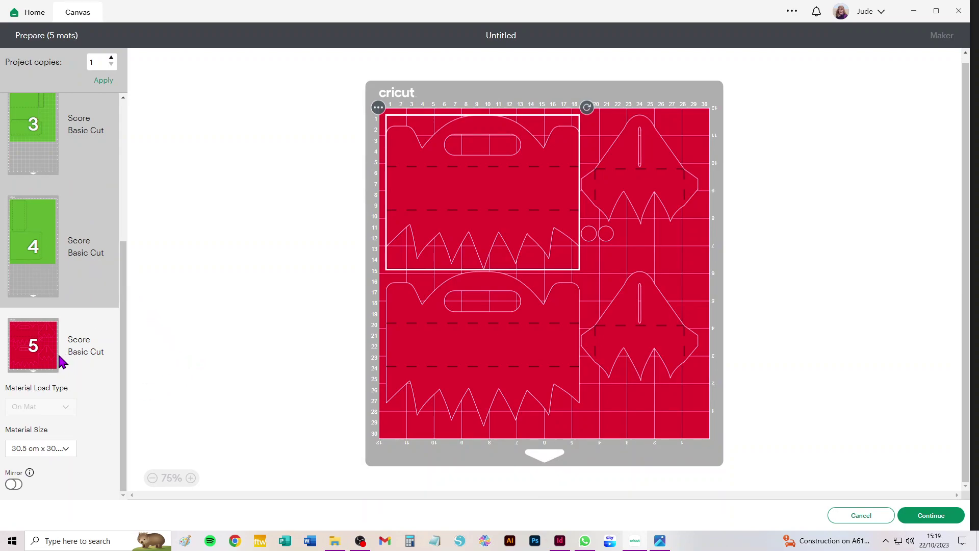
pyautogui.scroll(5, 97, 417)
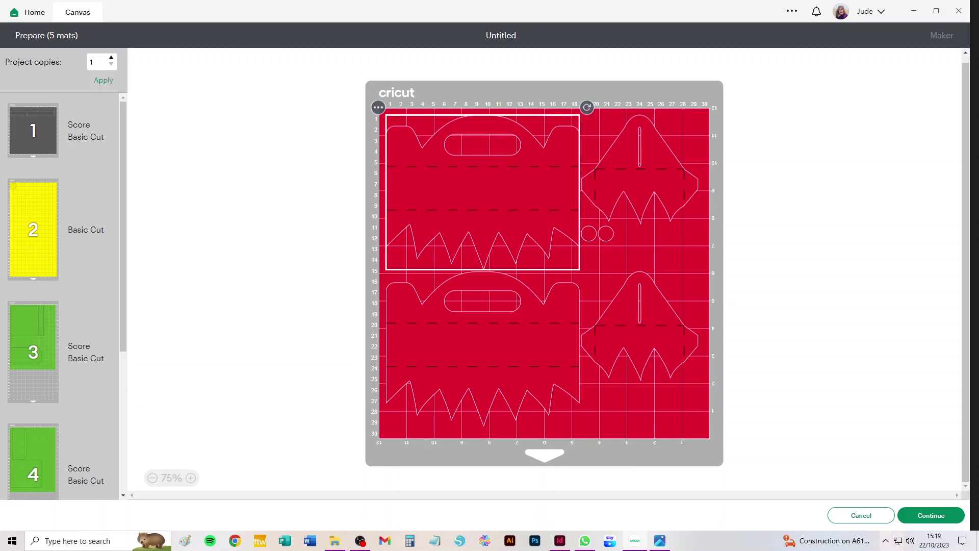
# Cancel the Prepare screen to return to the Elf_gable_top_box canvas.
pyautogui.click(860, 516)
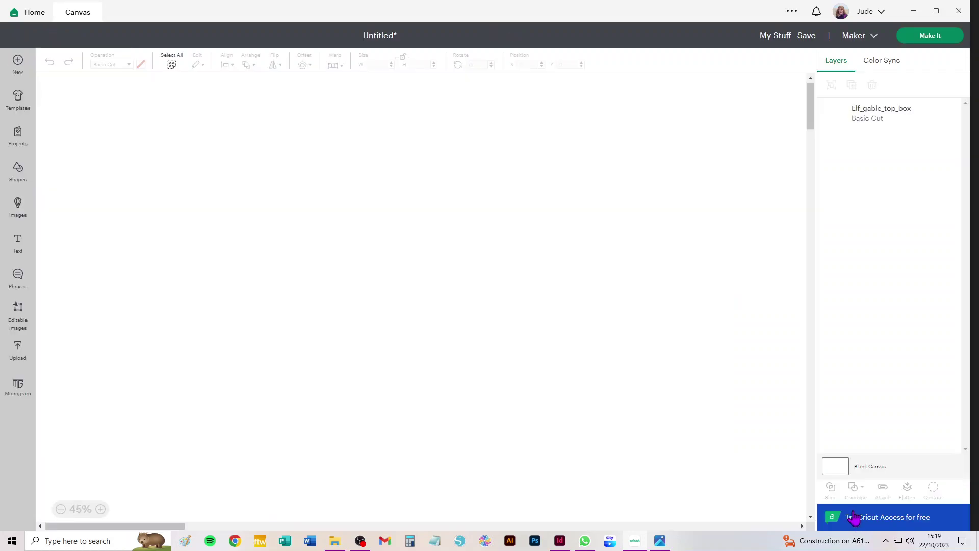